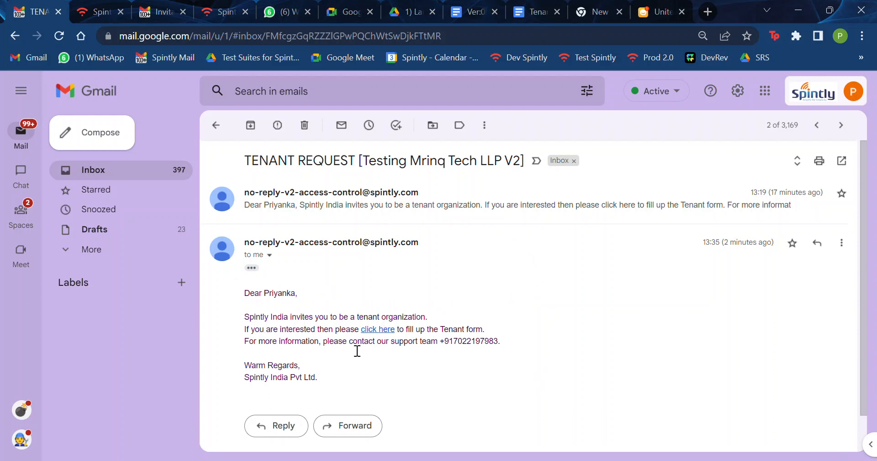
Step: Open the tenant form from the 'click here' link in the Tenant Request email
left_click(393, 330)
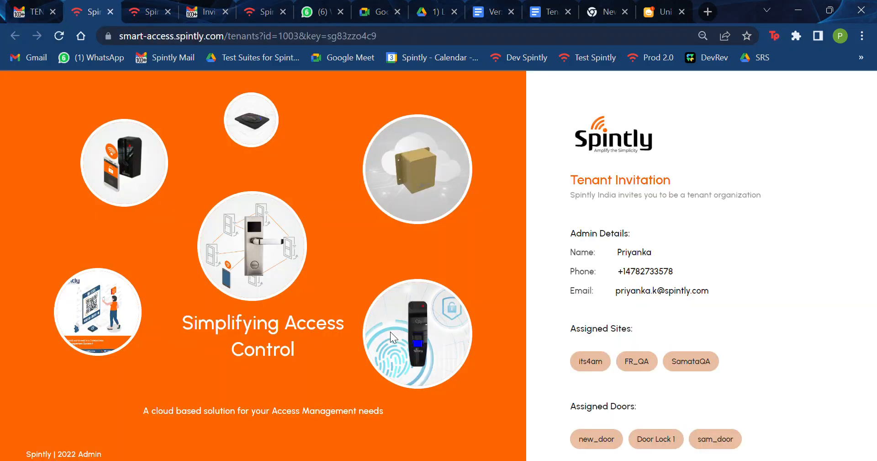
Step: Scroll to the Accept/Reject buttons and check the invited admin's name and e-mail
scroll(734, 341, "down", 1)
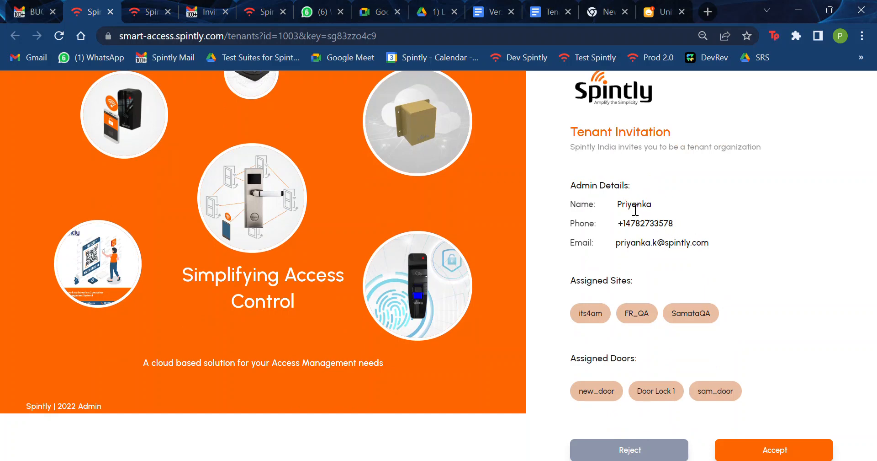
double_click(635, 205)
double_click(640, 224)
double_click(642, 243)
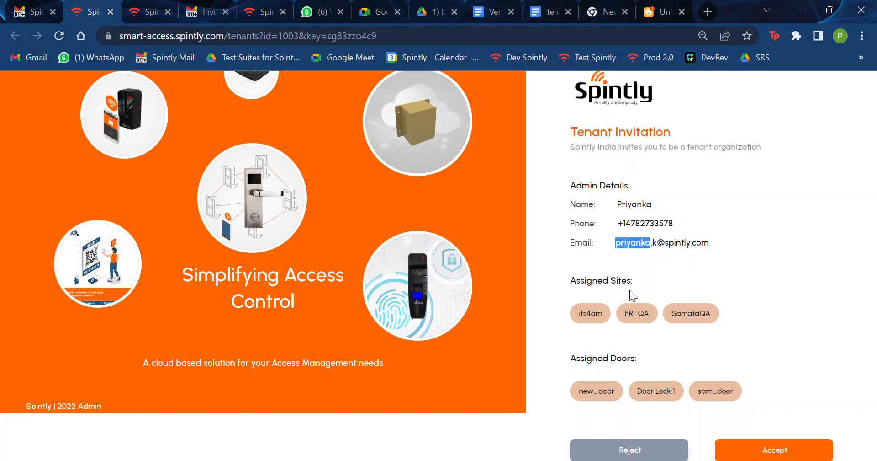
left_click(613, 289)
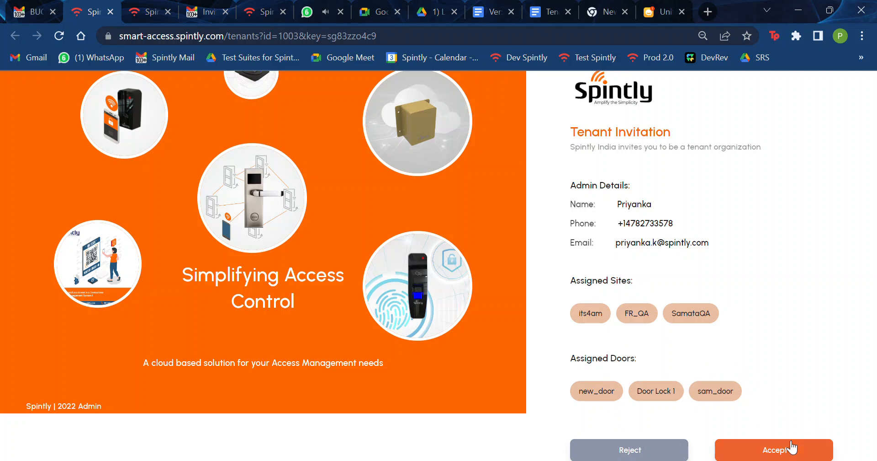
Step: Accept the tenant invitation and review the Add Tenant form
left_click(791, 447)
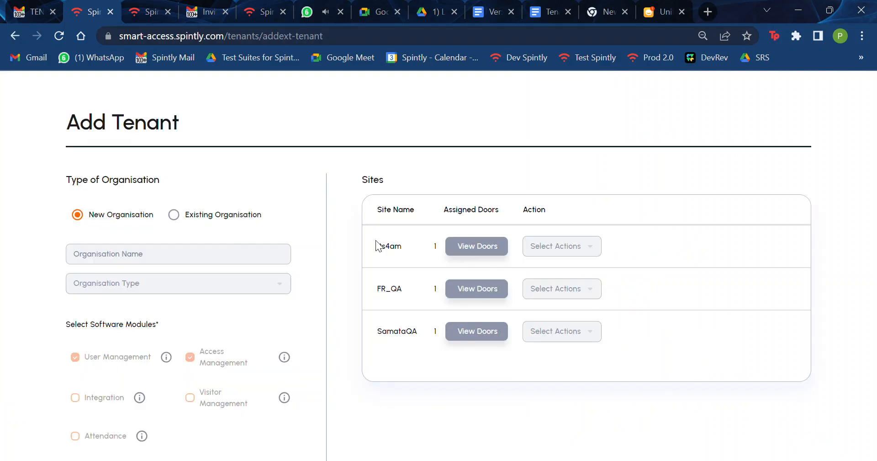
scroll(376, 241, "down", 2)
scroll(376, 241, "up", 1)
scroll(376, 241, "down", 1)
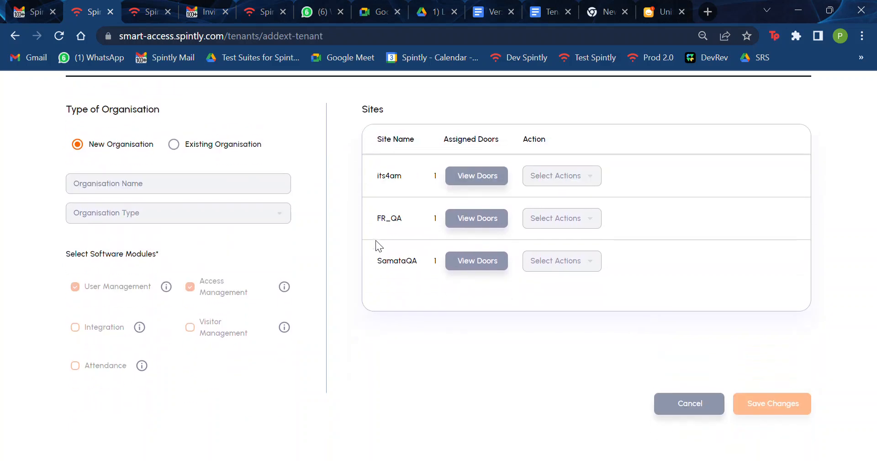
scroll(376, 240, "up", 1)
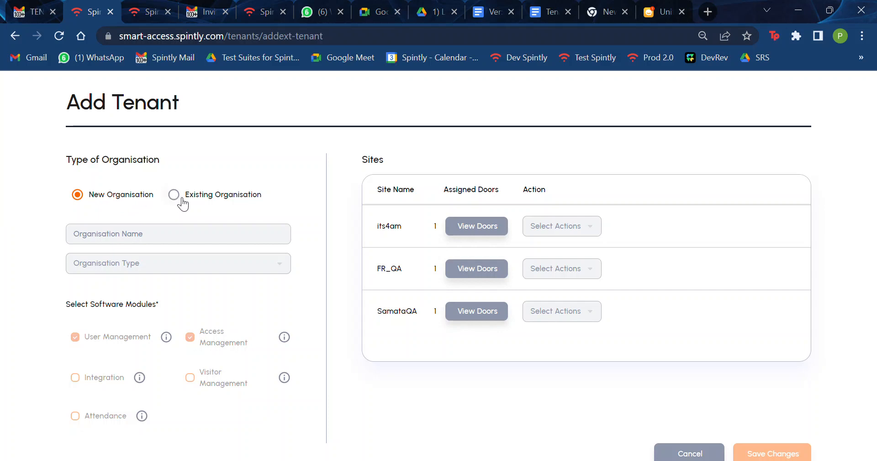
Step: Choose Existing Organisation and confirm its Organisation Name list shows no options
left_click(183, 205)
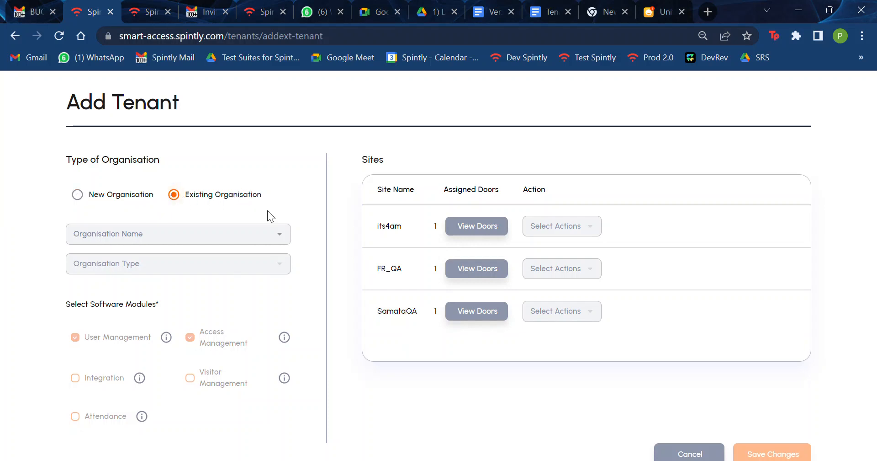
left_click(286, 242)
left_click(283, 233)
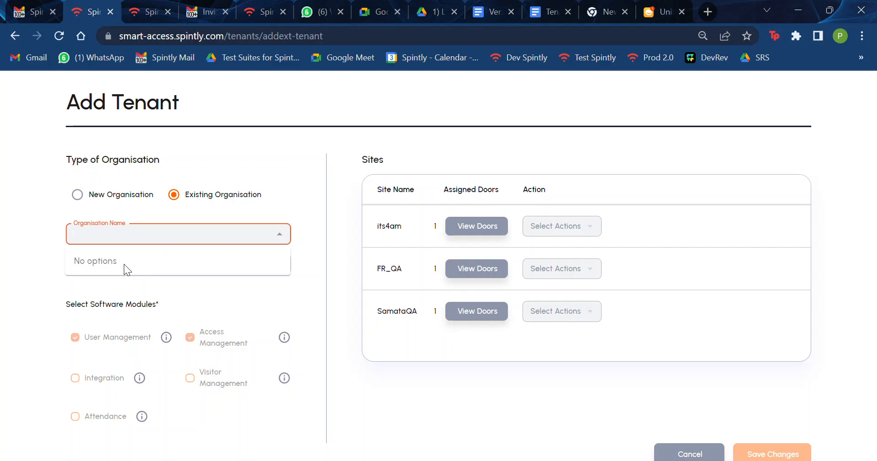
left_click(210, 185)
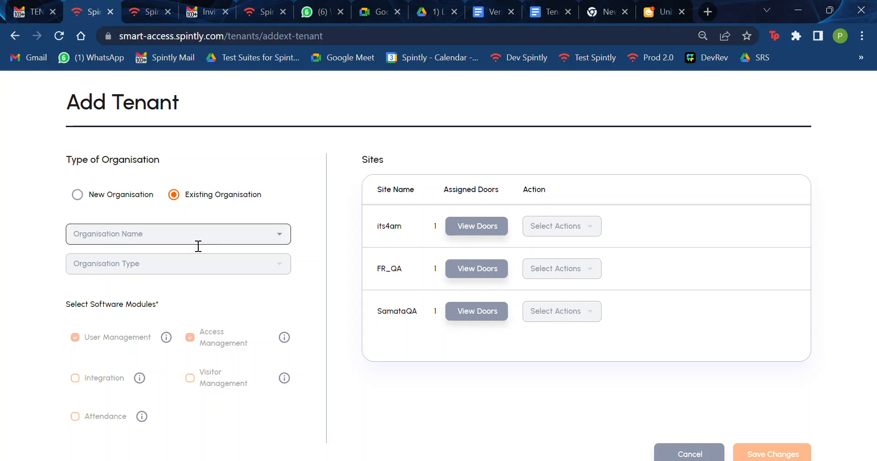
left_click(290, 246)
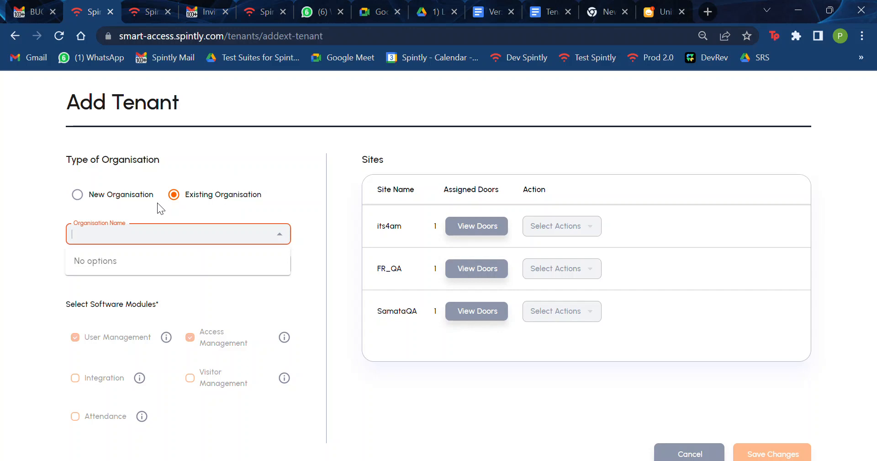
left_click(93, 201)
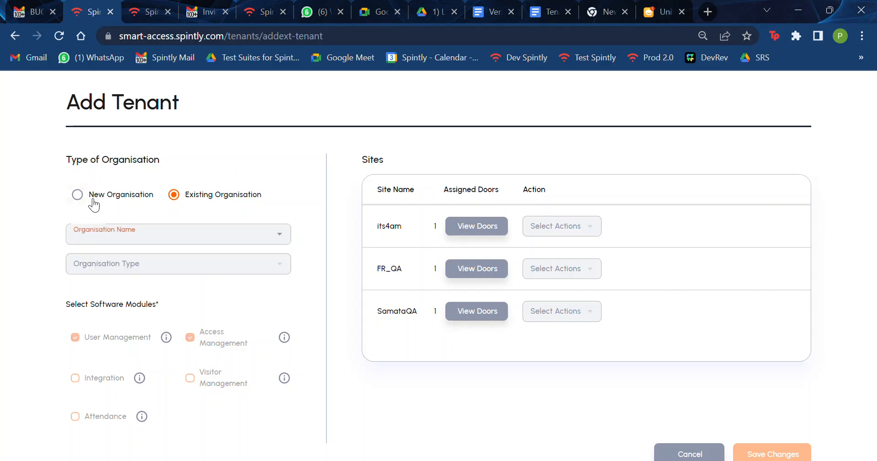
Step: Create a new organisation 'Tenant Organisation' with organisation type Office
left_click(93, 201)
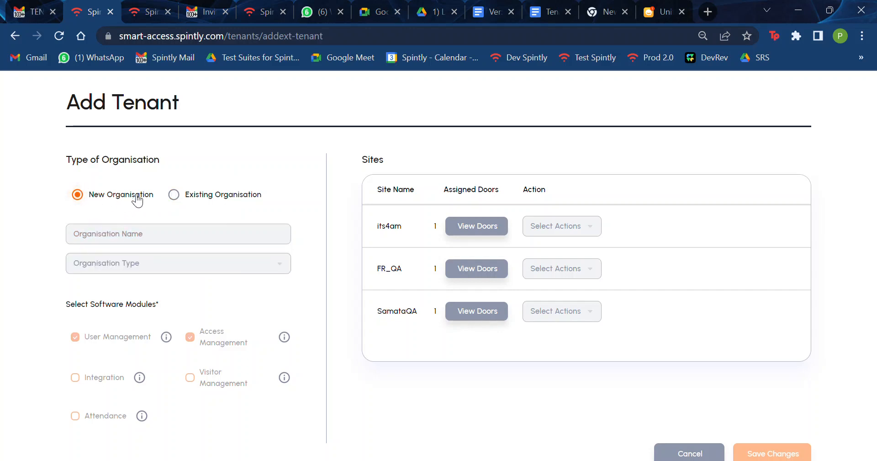
left_click(119, 237)
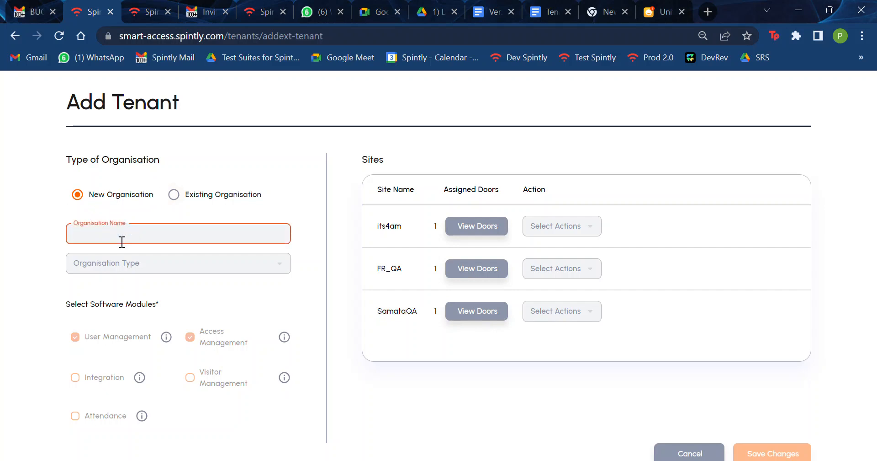
type("Tenant Organisation")
left_click(149, 270)
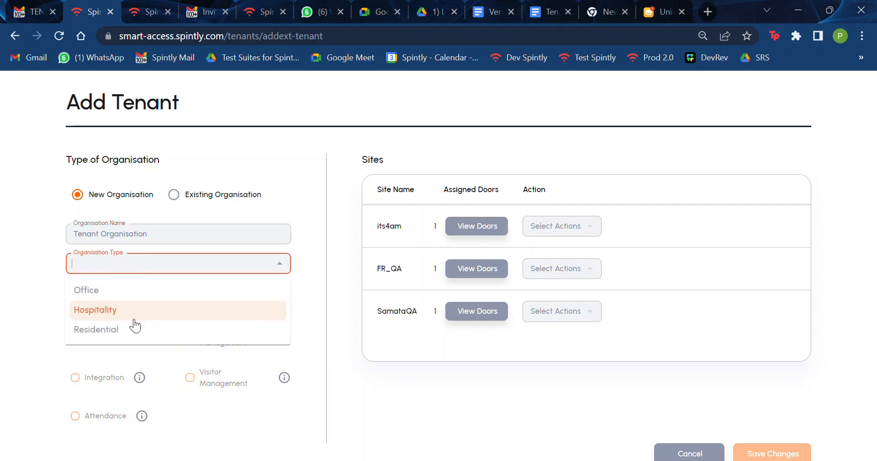
left_click(106, 297)
scroll(142, 222, "down", 1)
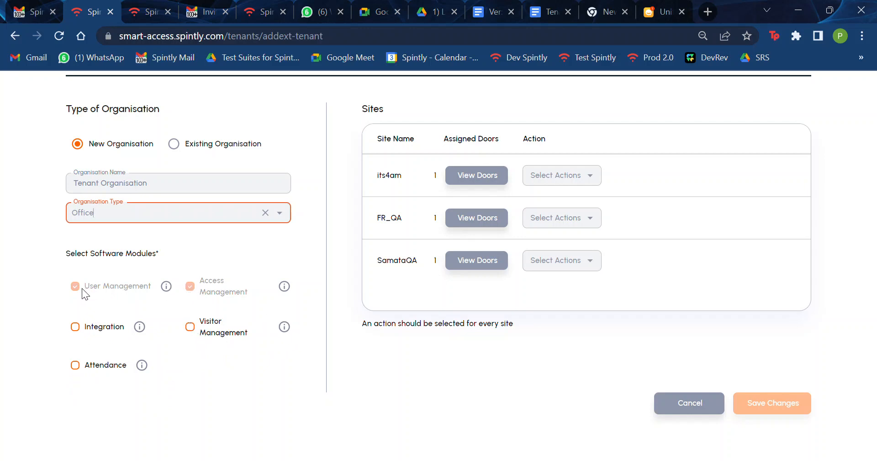
mouse_move(291, 289)
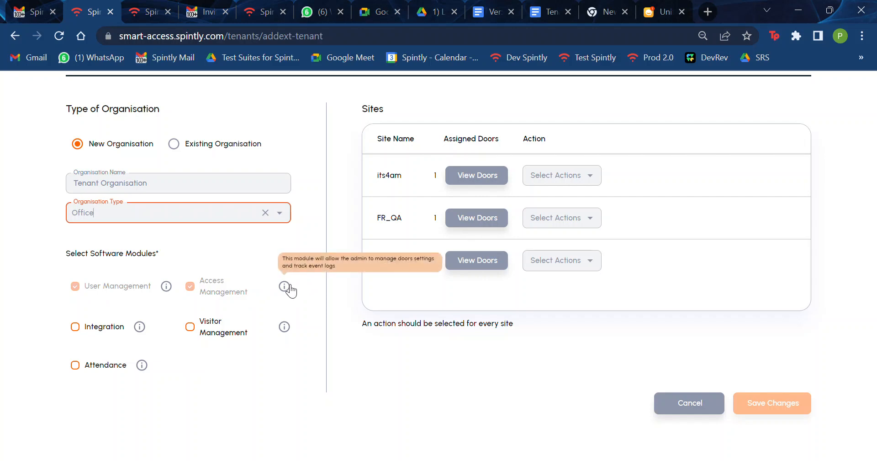
mouse_move(285, 330)
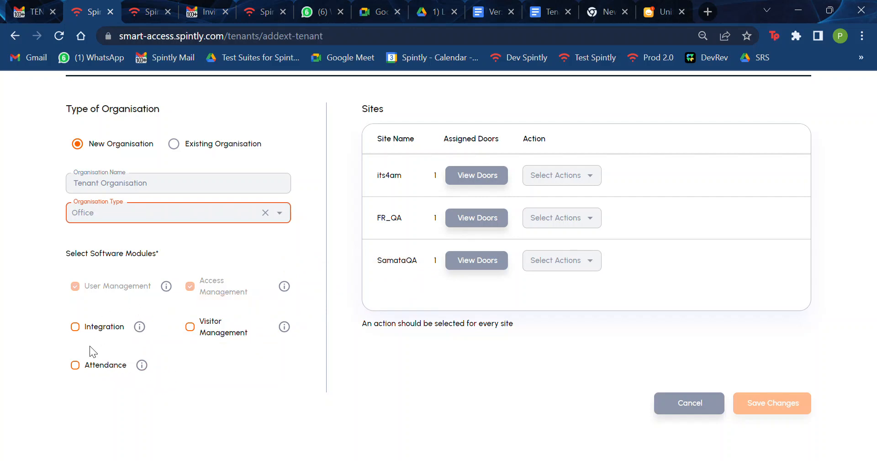
scroll(319, 331, "up", 1)
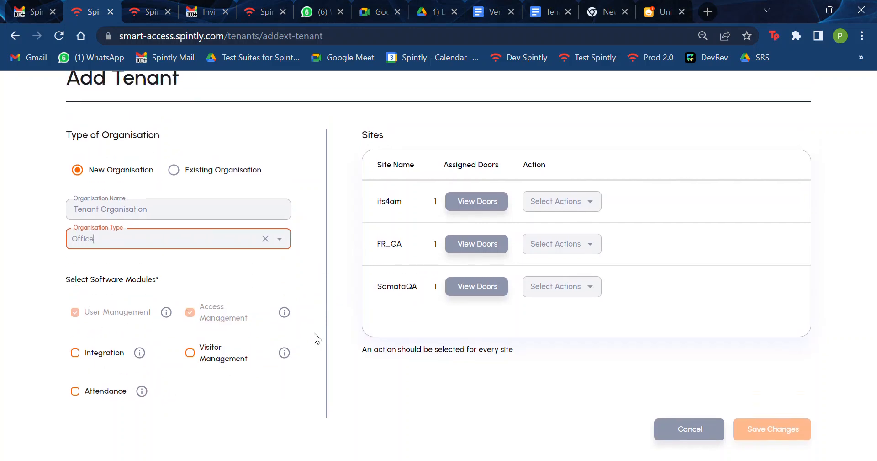
left_click(75, 392)
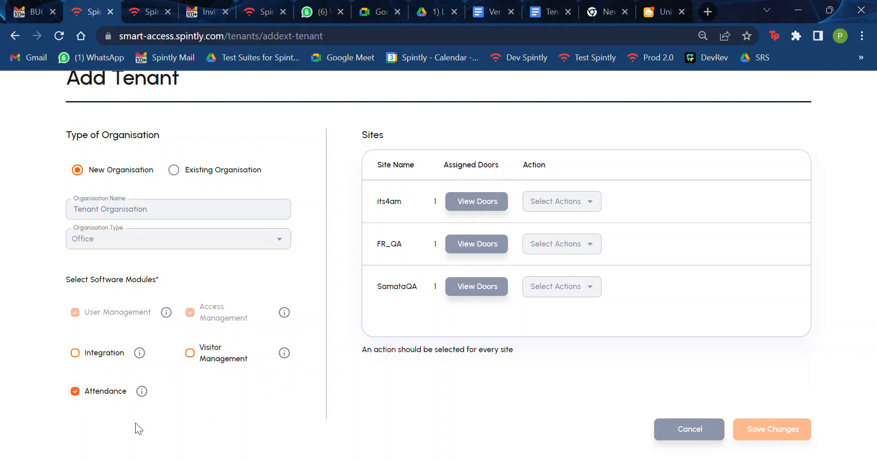
left_click(80, 402)
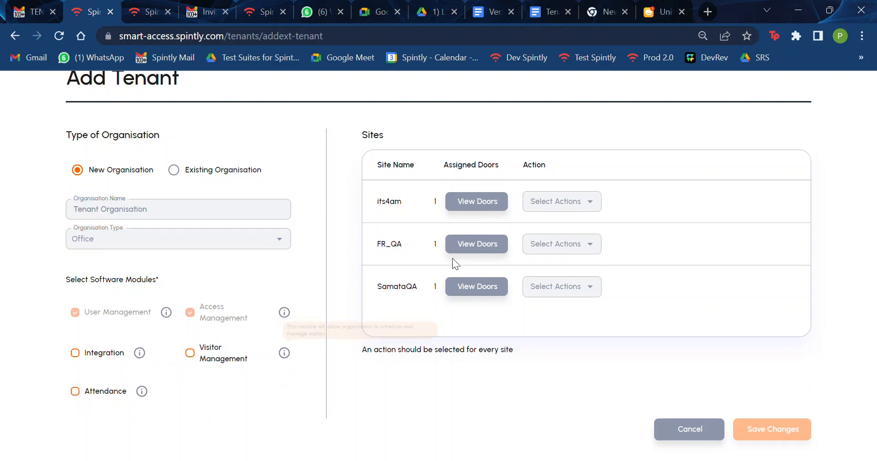
scroll(535, 268, "up", 1)
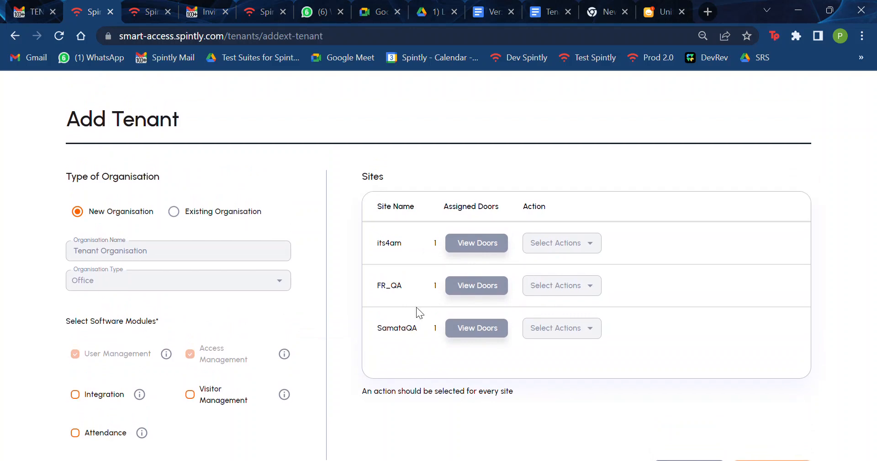
Step: Check the doors assigned to the its4am and FR_QA sites
left_click(466, 243)
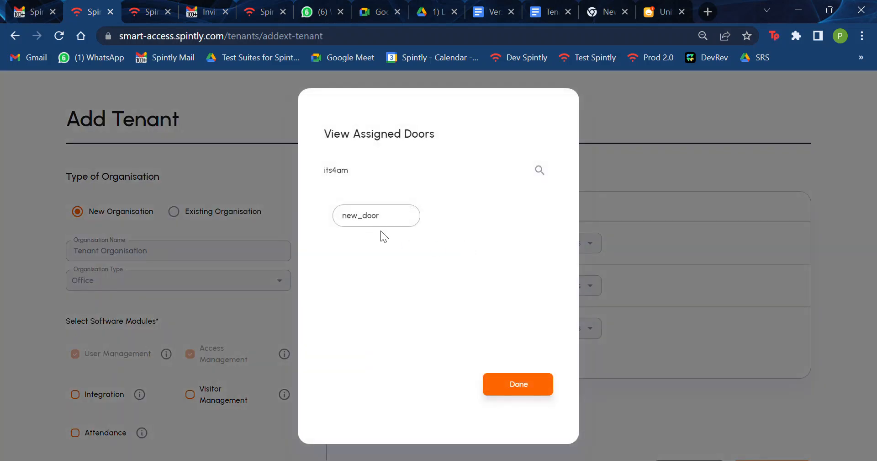
left_click(514, 392)
left_click(475, 284)
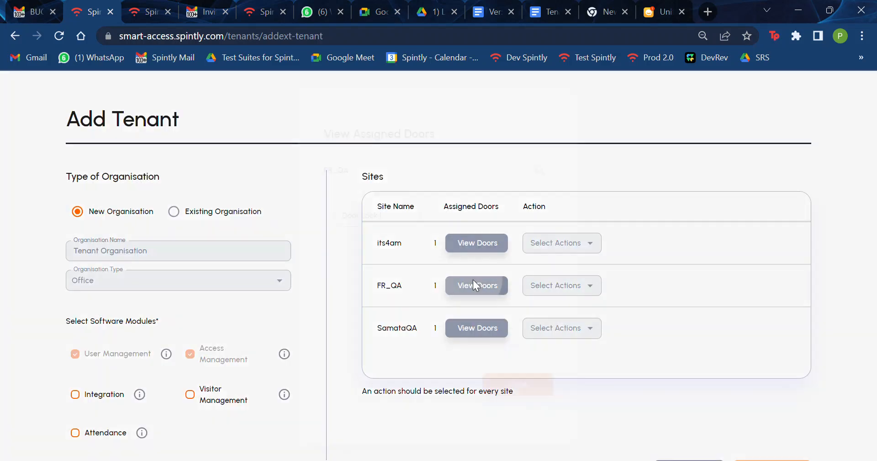
left_click(516, 388)
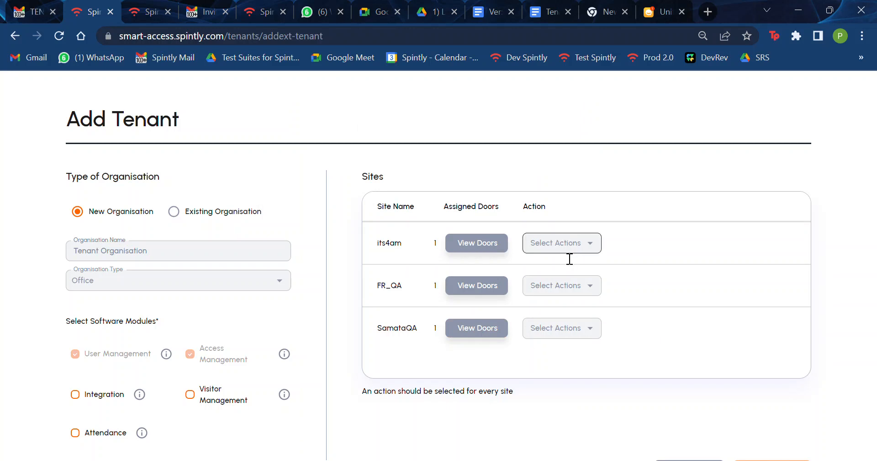
Step: Set the its4am site's action to Create Site
left_click(591, 244)
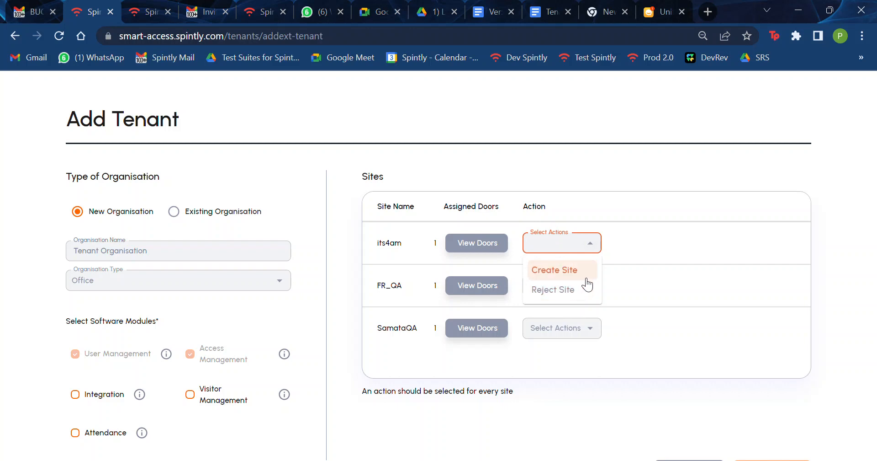
double_click(389, 247)
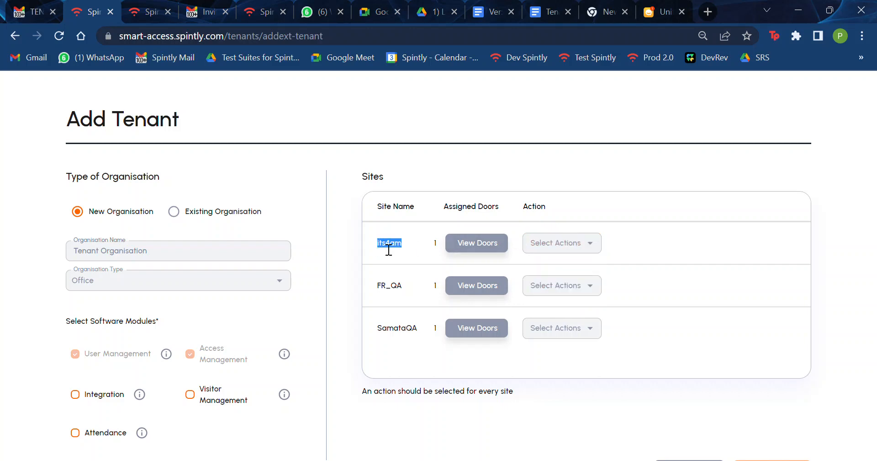
left_click(547, 249)
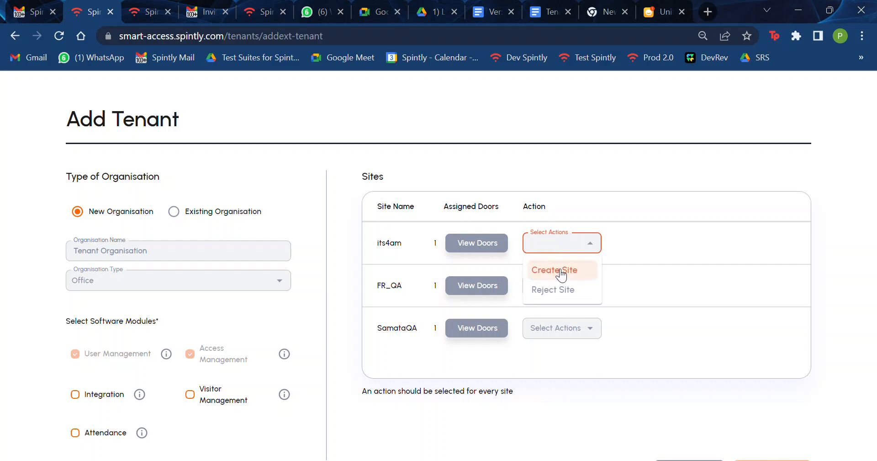
left_click(561, 272)
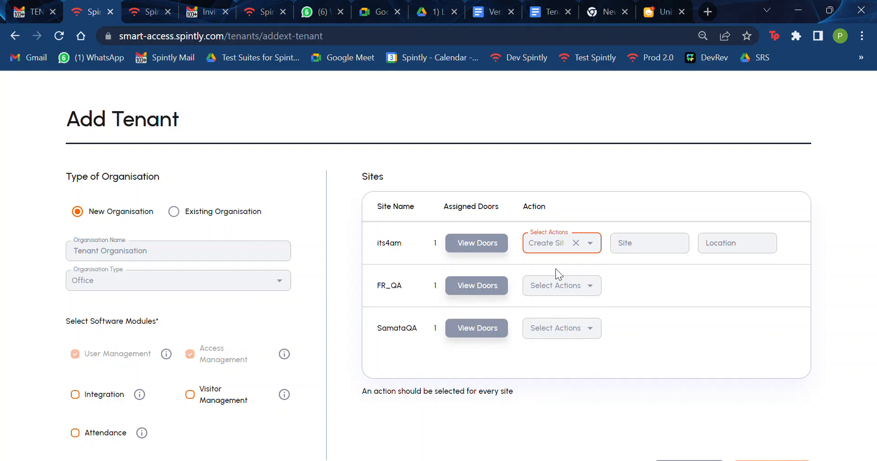
left_click(642, 253)
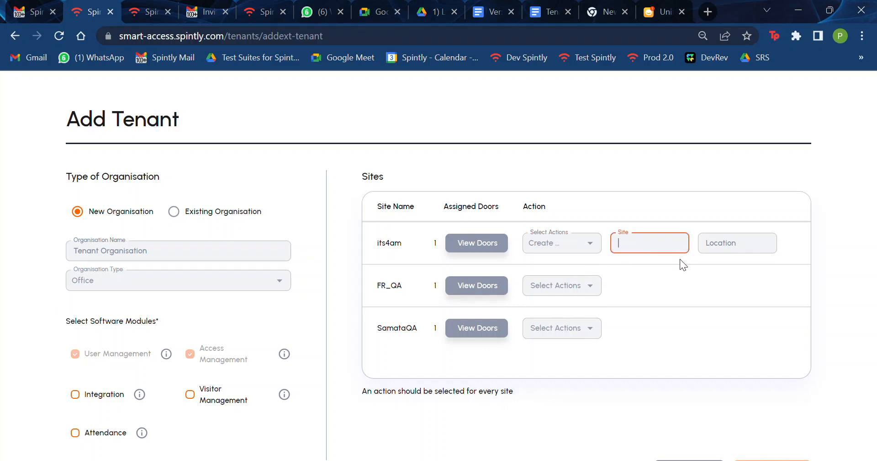
left_click(461, 243)
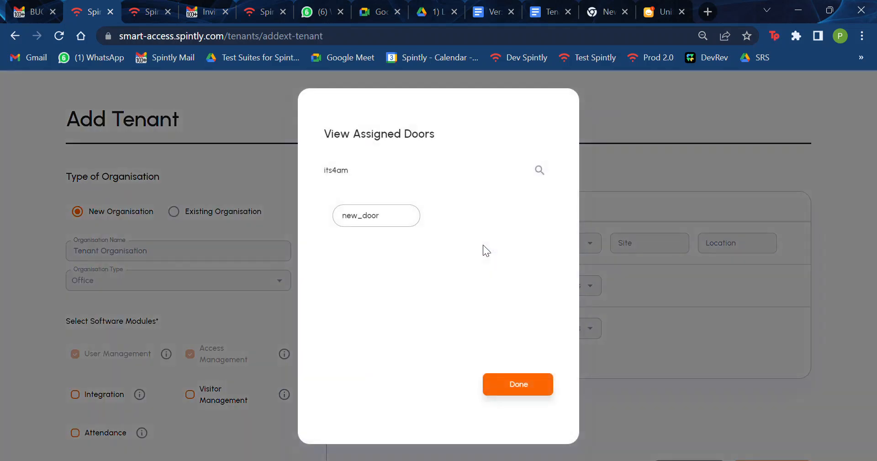
left_click(543, 392)
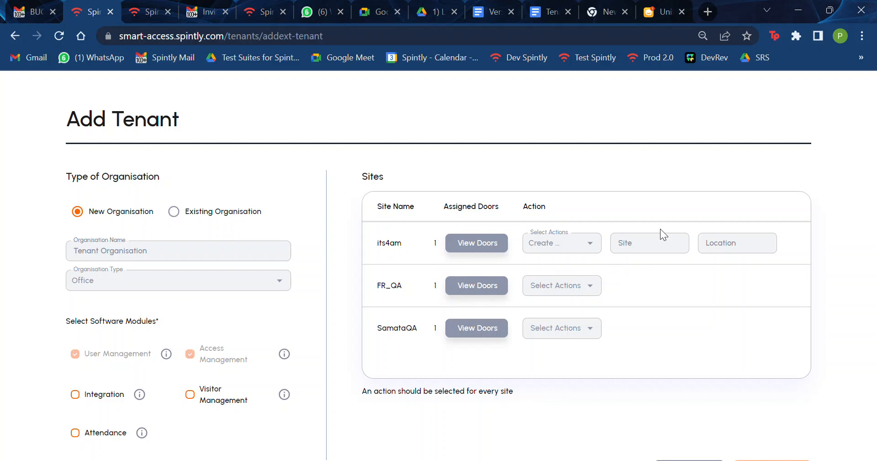
Step: Name the its4am new site 'Site1' with location 'Location1'
double_click(390, 251)
left_click(643, 249)
left_click(723, 251)
left_click(674, 247)
left_click(489, 247)
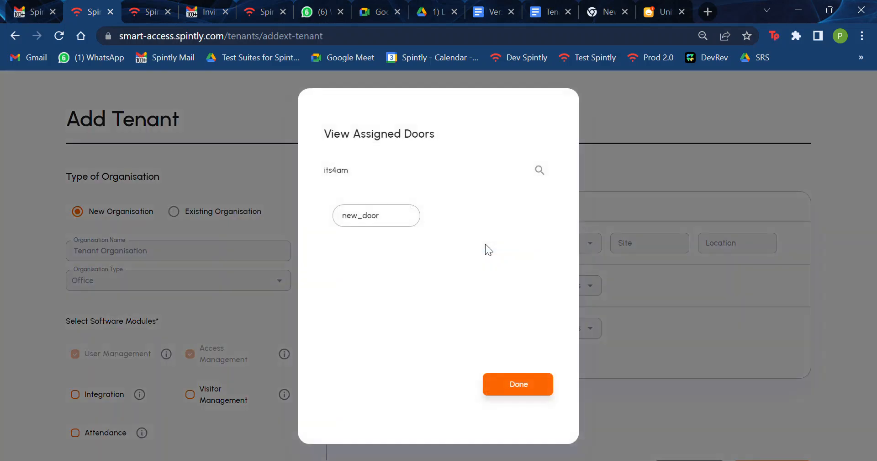
left_click(538, 388)
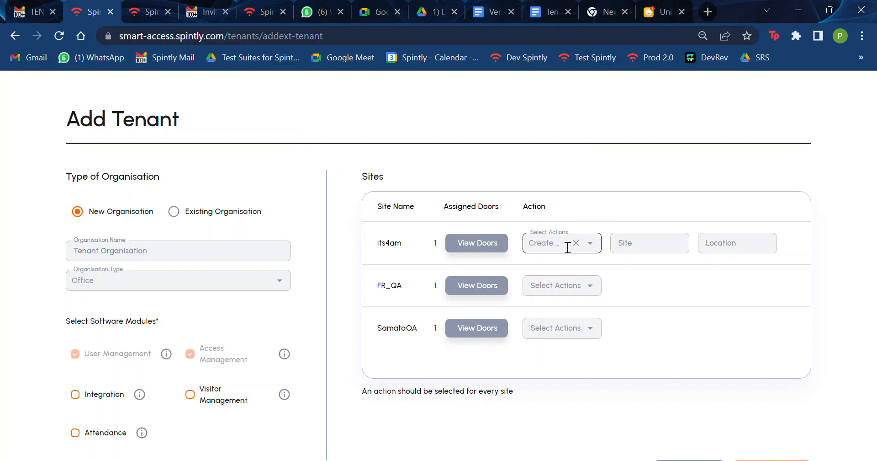
left_click(646, 247)
type("S")
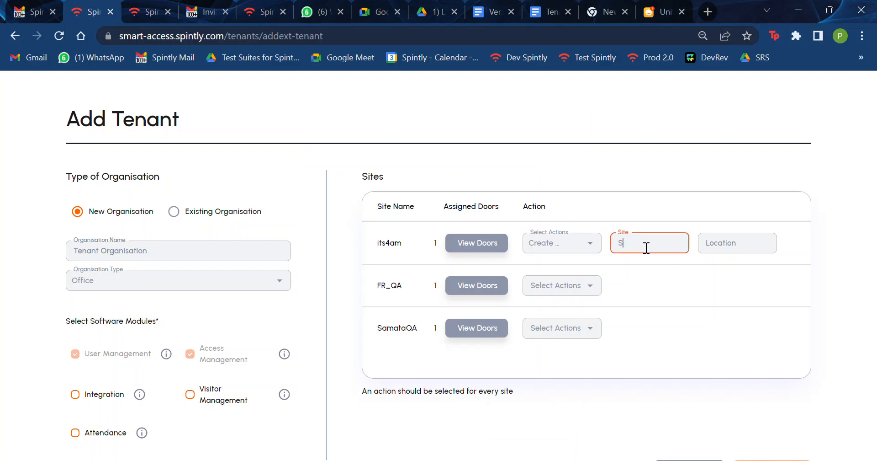
type("ite1")
left_click(713, 246)
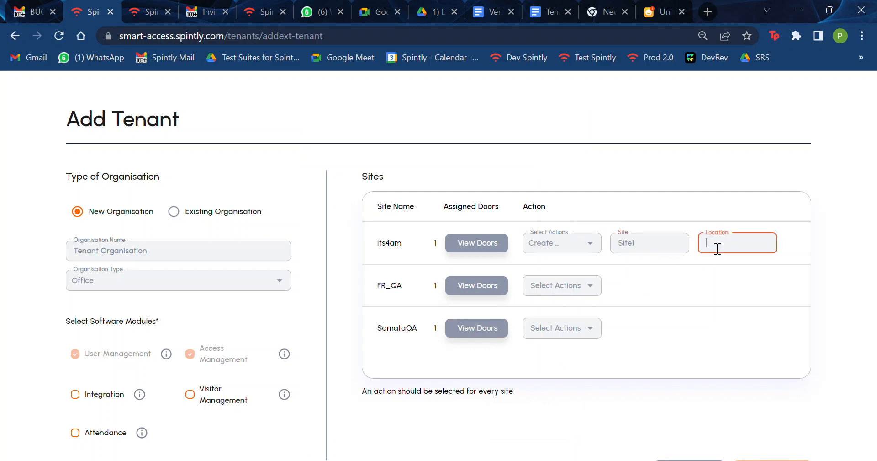
type("Location1")
left_click(591, 285)
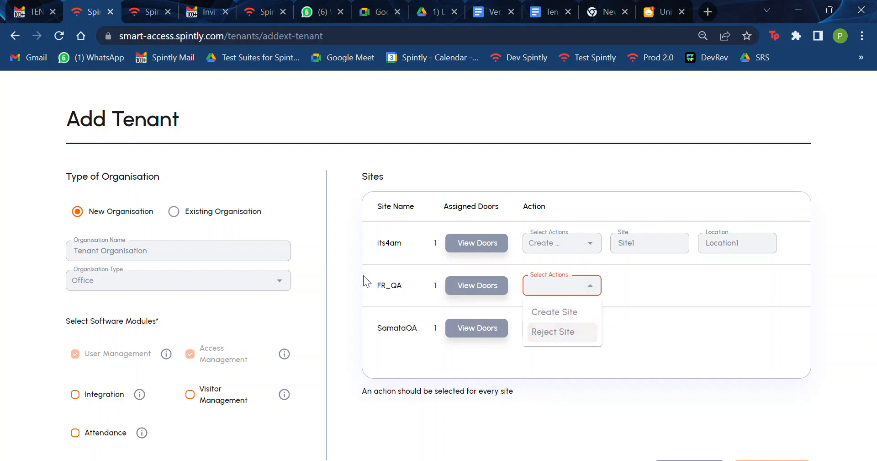
Step: Reject FR_QA and set SamataQA to create site 'Site2' at 'Location2'
left_click(587, 335)
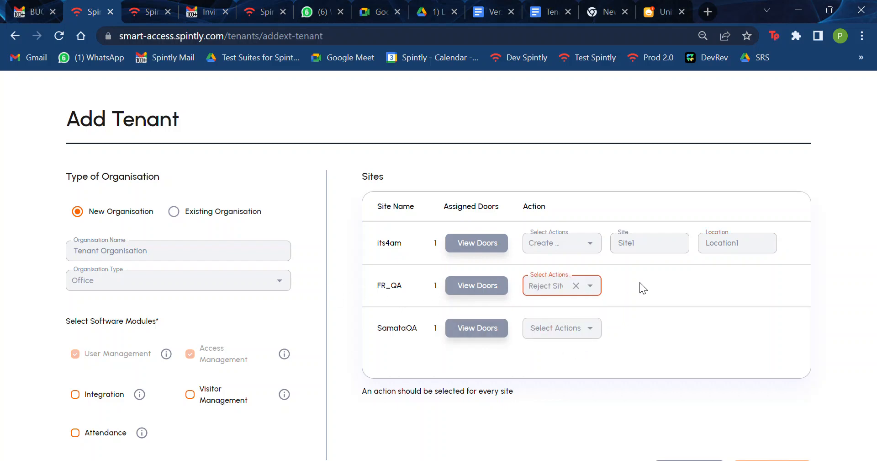
left_click(591, 338)
left_click(565, 357)
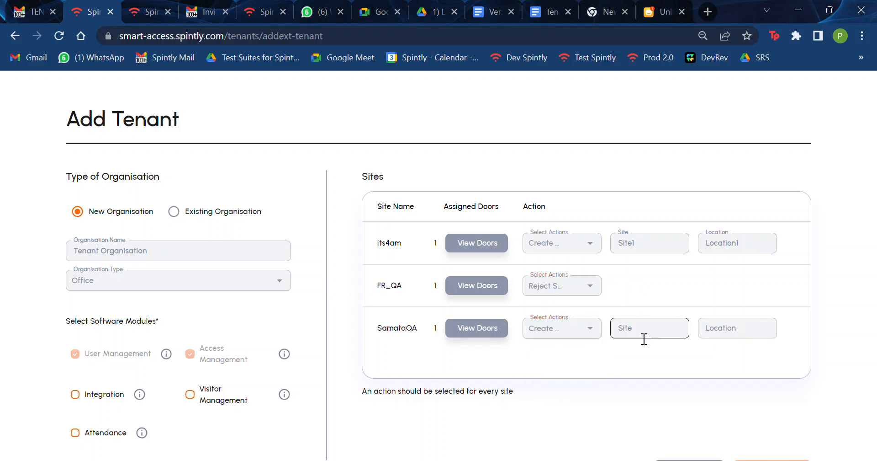
left_click(644, 339)
type("Site2")
left_click(724, 337)
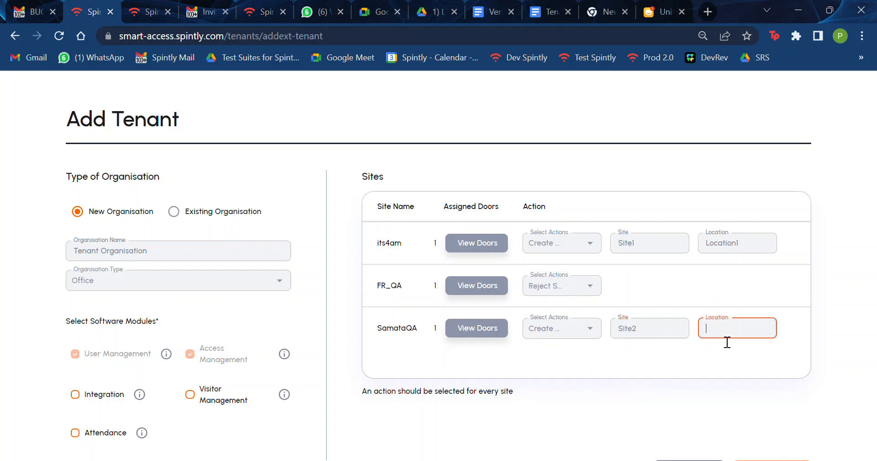
type("Location2")
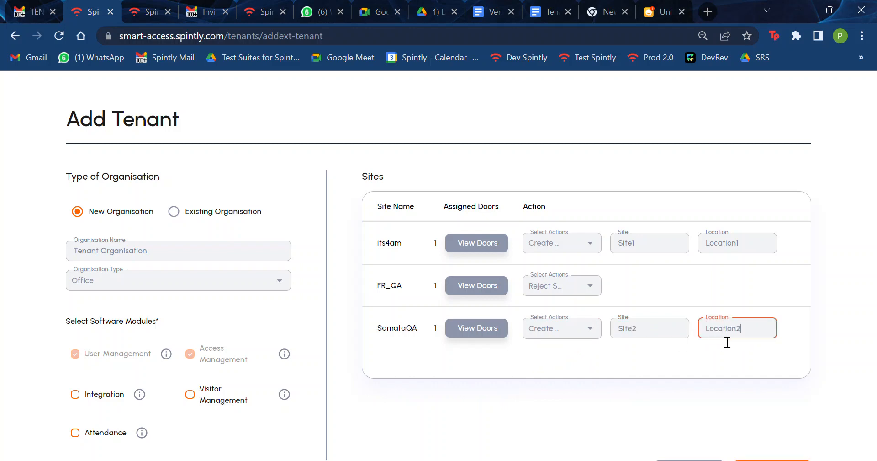
Step: Save the tenant changes and proceed to log in
left_click(687, 358)
scroll(688, 359, "down", 2)
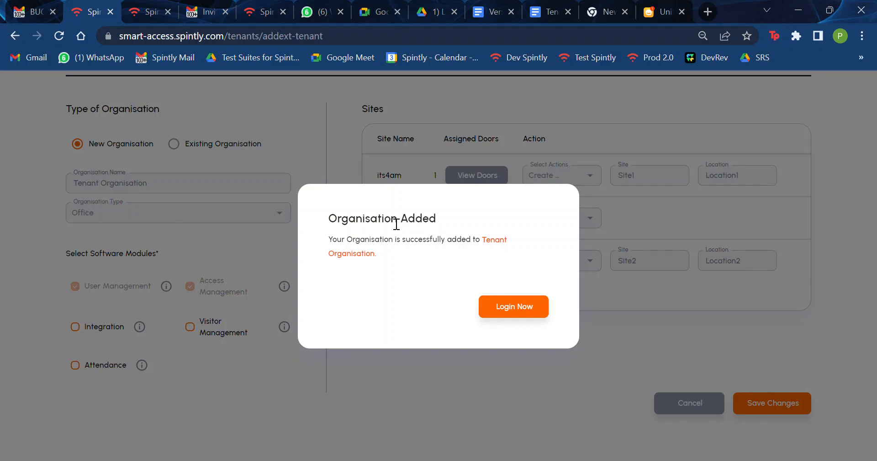
left_click(505, 307)
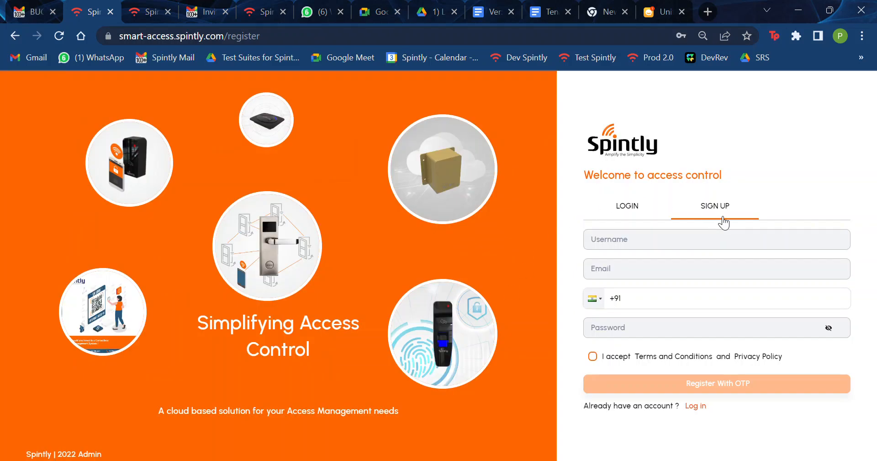
Step: Enter the sign-up username and e-mail address
left_click(661, 253)
type("Priyanka")
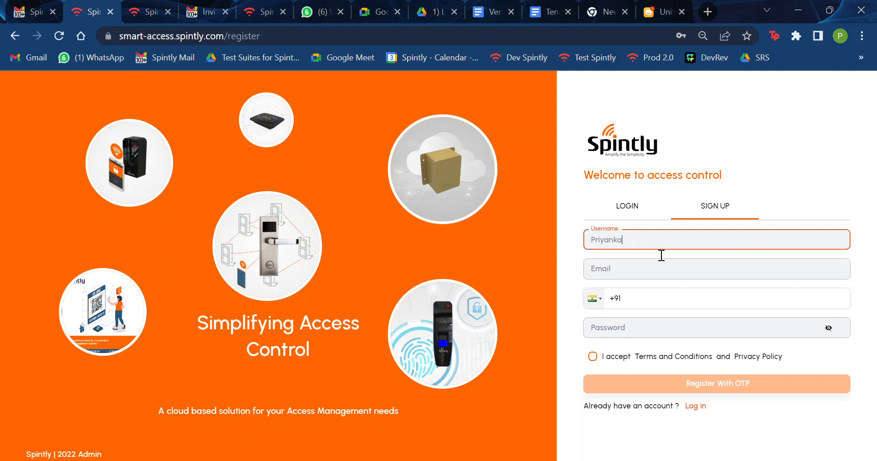
left_click(640, 276)
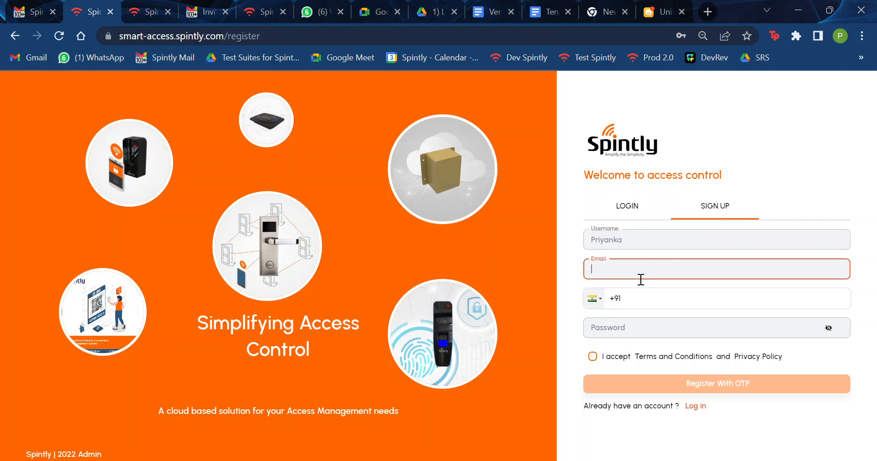
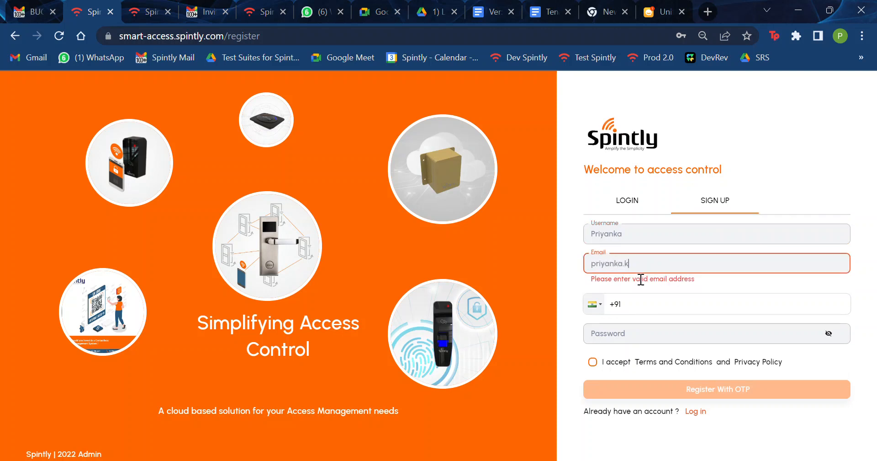
Step: Add a United States phone number and password, accept the terms, and register with OTP
left_click(594, 298)
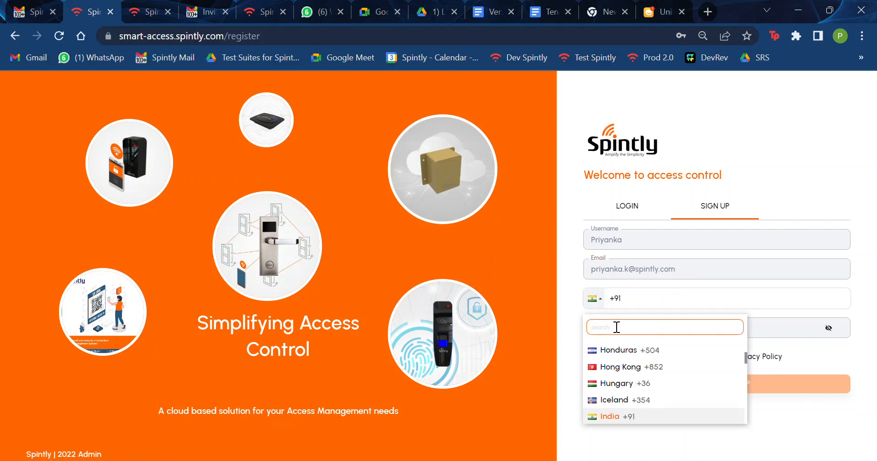
type("unite")
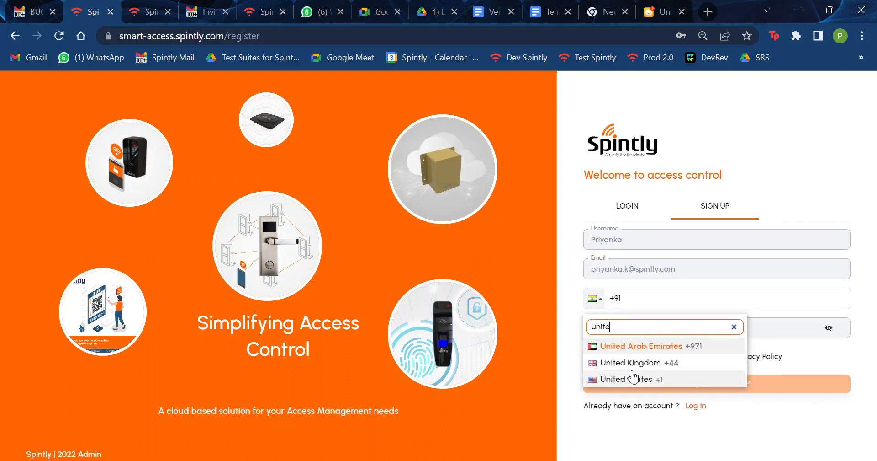
left_click(629, 374)
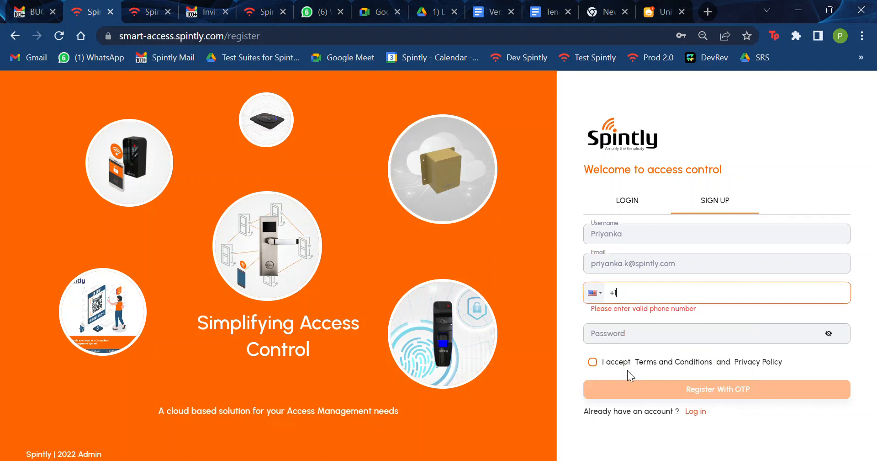
left_click(674, 300)
left_click(648, 325)
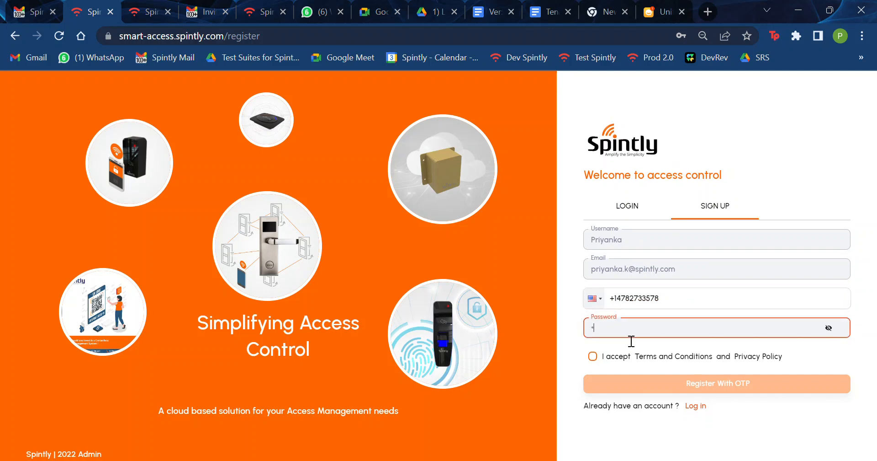
type("••••••••")
left_click(594, 358)
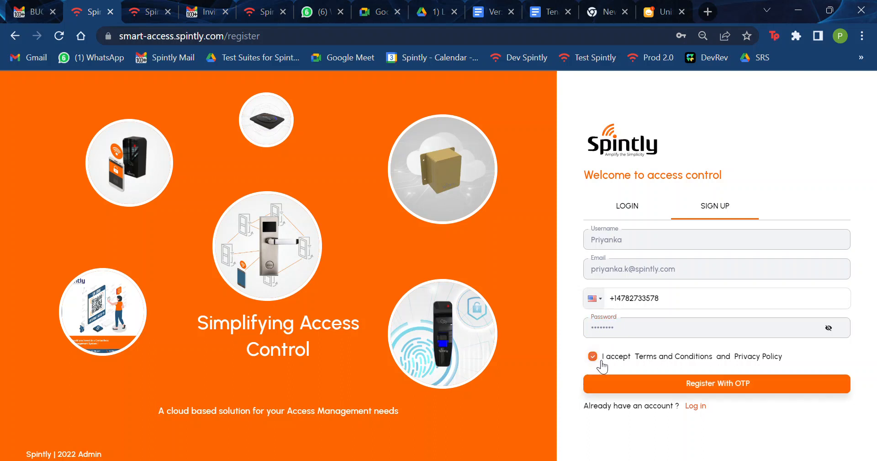
left_click(656, 388)
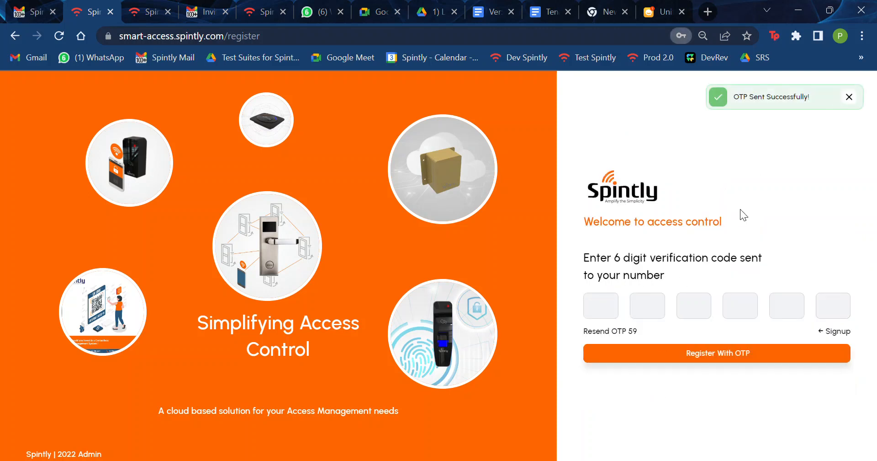
Step: Enter the verification code and submit it to complete sign-up
left_click(601, 310)
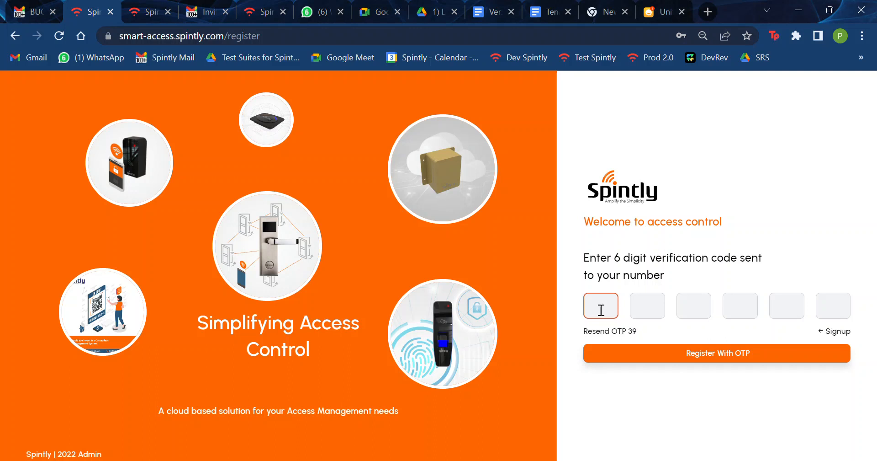
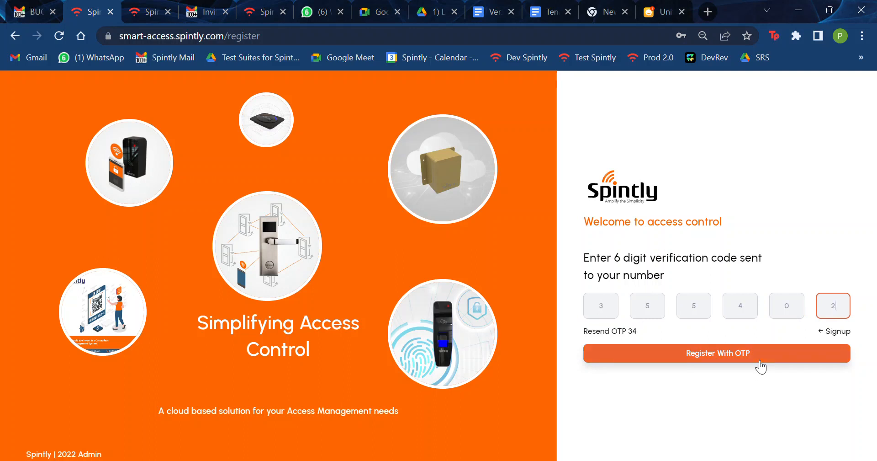
left_click(759, 361)
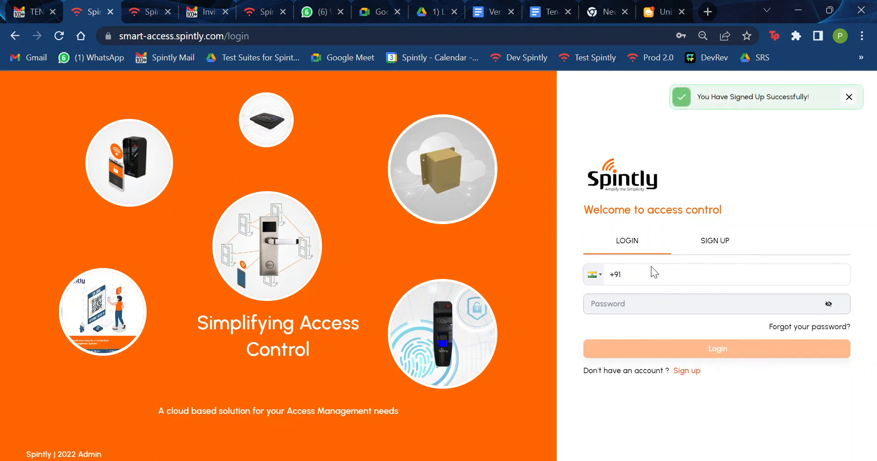
Step: Set the login country code to United States and enter the registered phone number
left_click(689, 278)
left_click(599, 284)
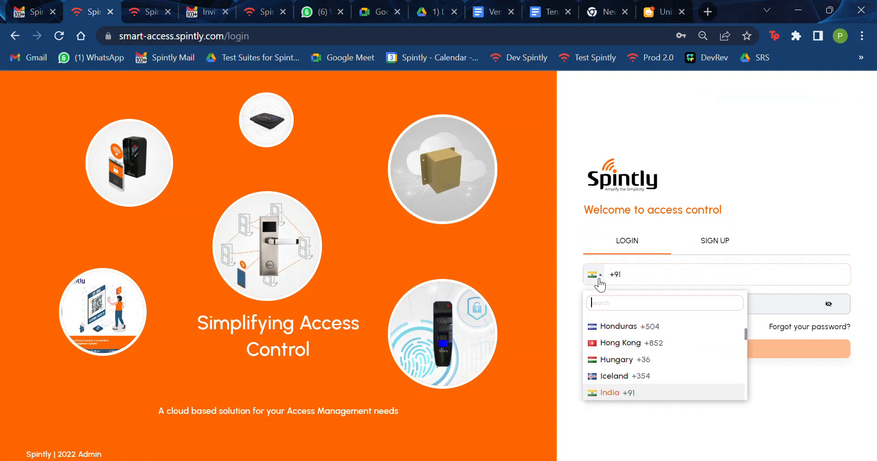
left_click(624, 307)
key("ctrl+v")
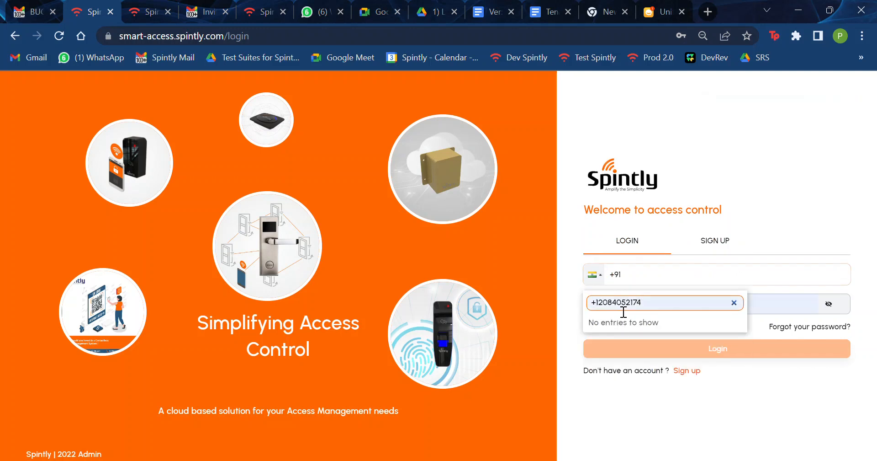
key("BackSpace")
key("BackSpace")
key("BackSpace")
key("BackSpace")
key("BackSpace")
key("BackSpace")
key("BackSpace")
key("BackSpace")
key("BackSpace")
key("BackSpace")
key("BackSpace")
key("BackSpace")
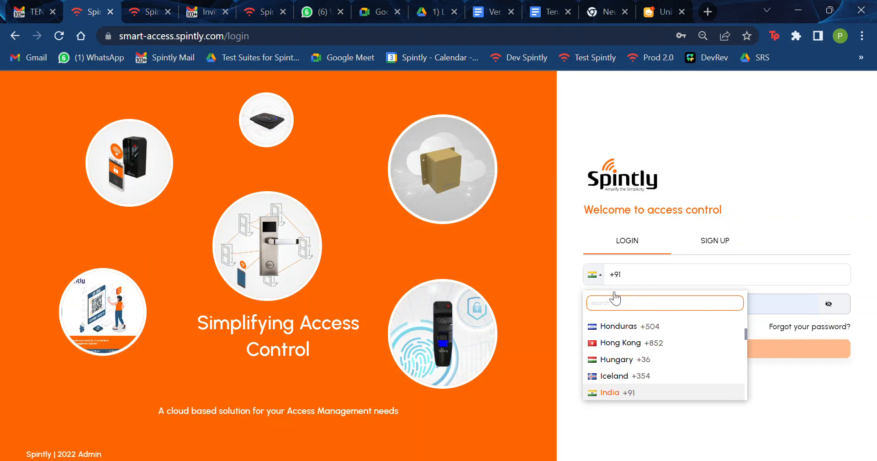
type("uni")
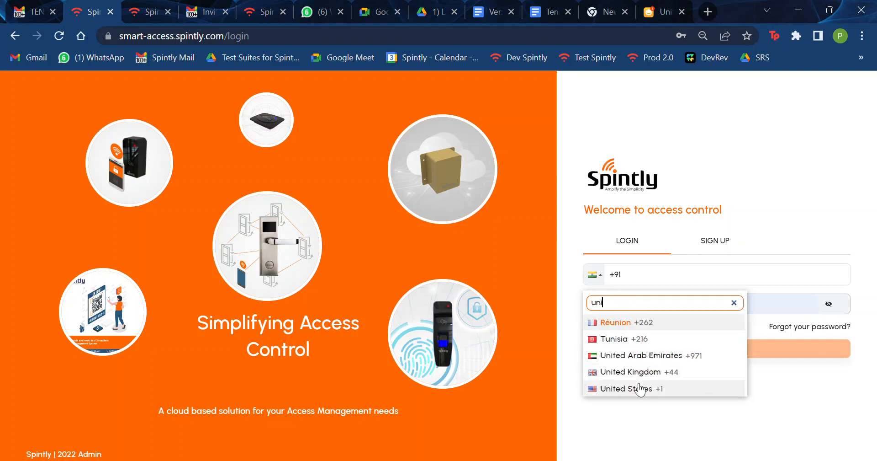
left_click(640, 388)
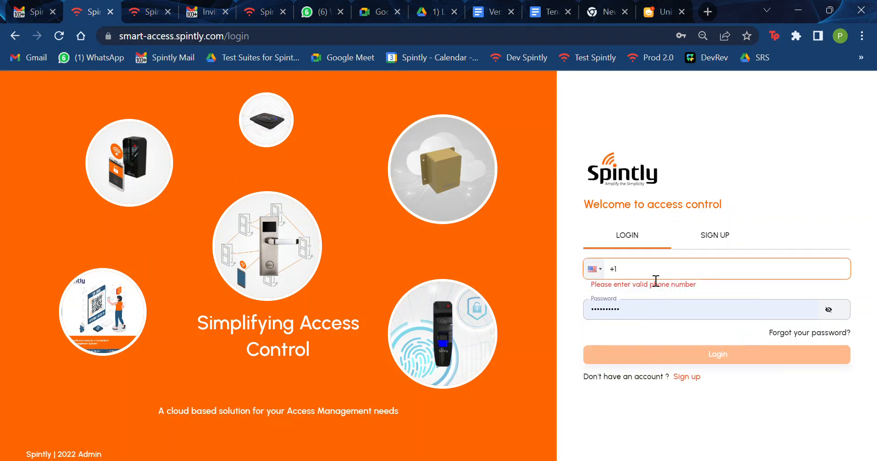
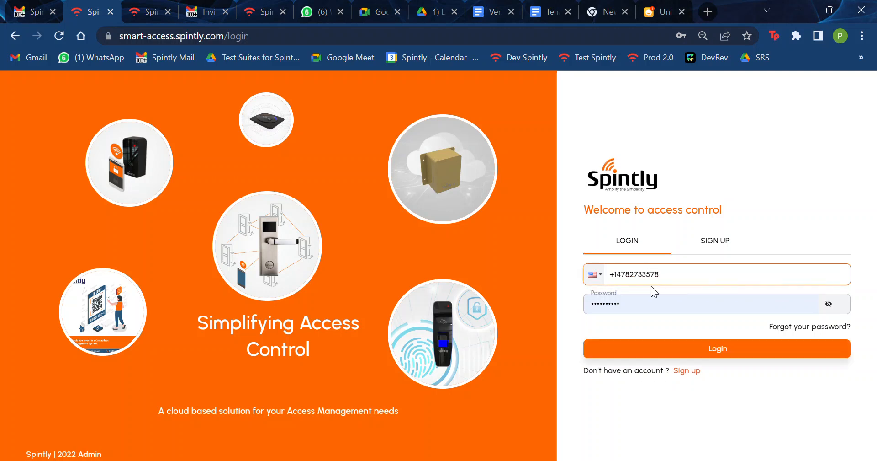
Step: Replace the autofilled login password with the account password
left_click(662, 307)
key("BackSpace")
key("BackSpace")
key("BackSpace")
key("BackSpace")
key("BackSpace")
key("BackSpace")
key("BackSpace")
key("BackSpace")
key("BackSpace")
key("BackSpace")
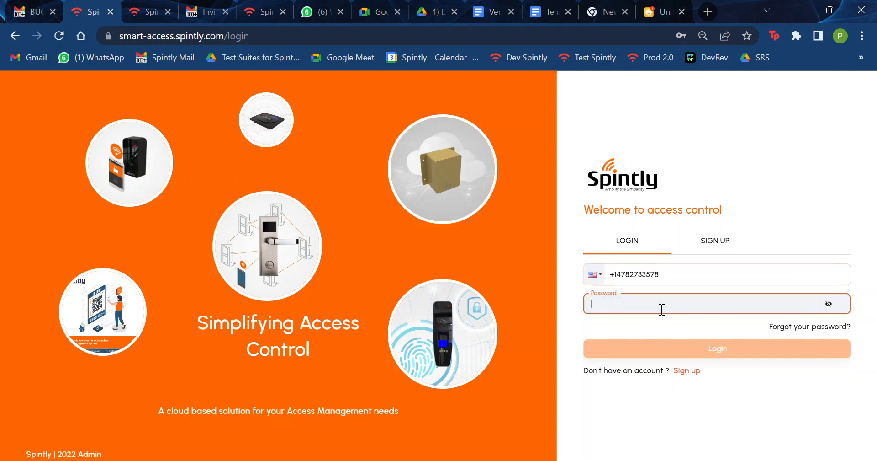
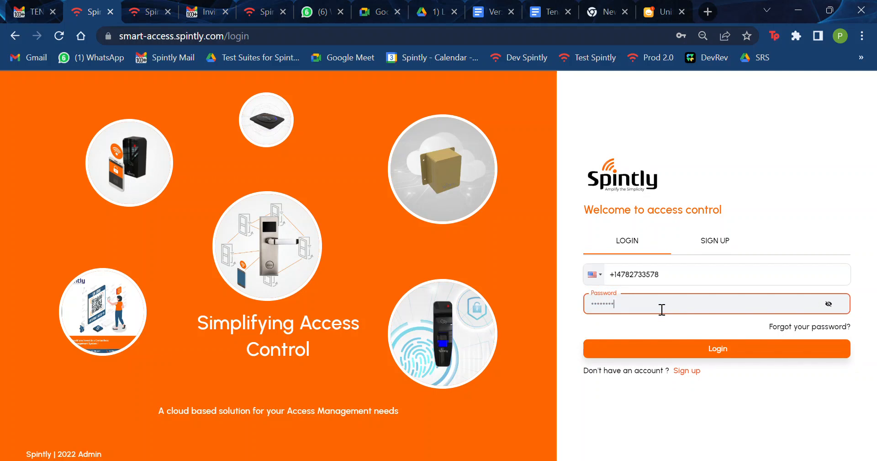
Step: Log in as the tenant admin and open All Users, listing the single active admin
left_click(694, 346)
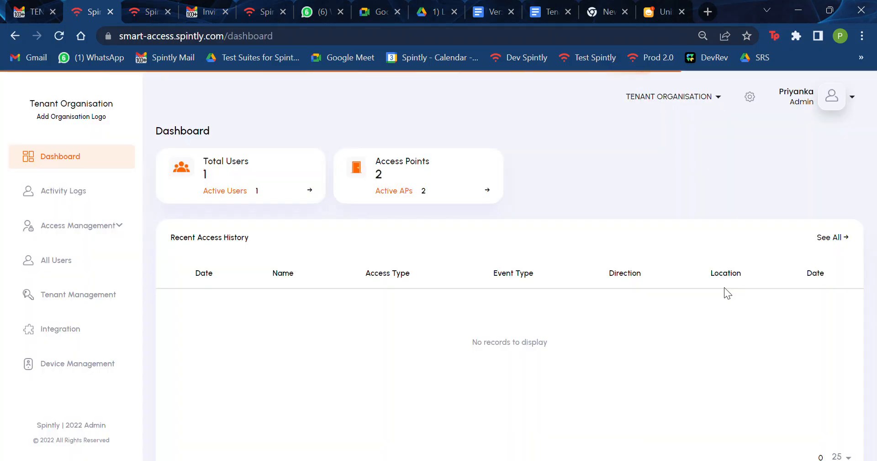
left_click(851, 95)
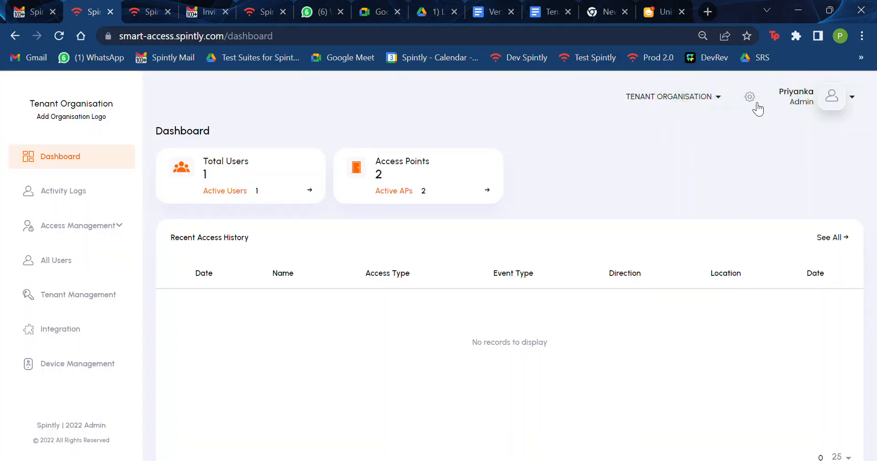
left_click(706, 97)
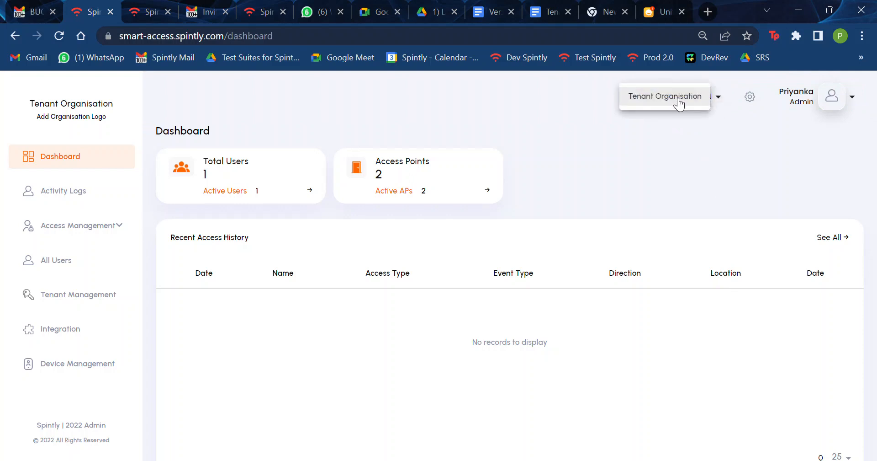
left_click(614, 157)
left_click(77, 260)
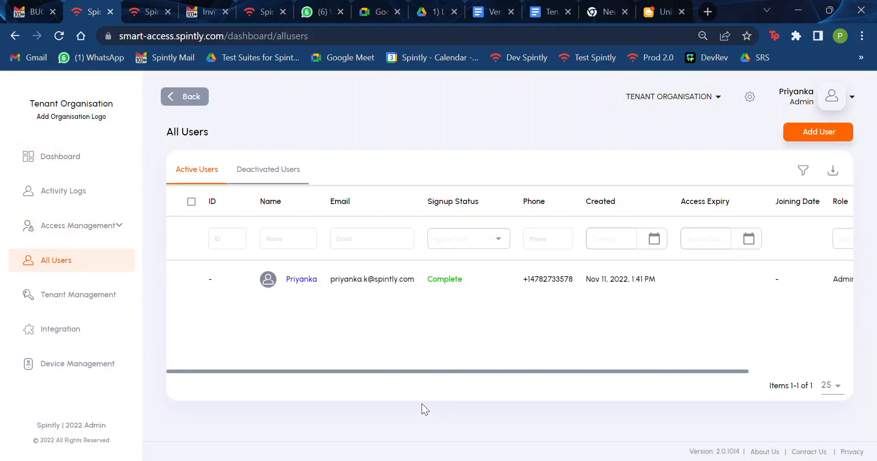
Step: Add a single user 'tenant user1' with a phone number and Administrator role, then go to permissions
left_click(830, 133)
left_click(386, 288)
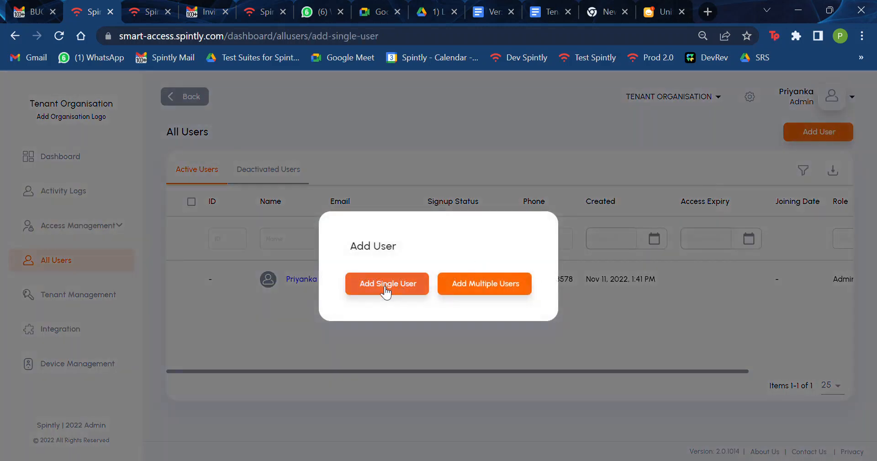
left_click(334, 283)
type("tenan")
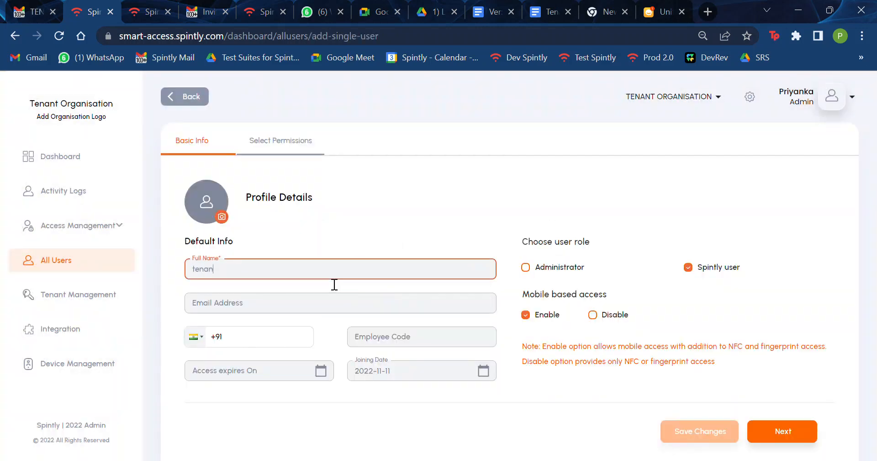
type("t user1")
left_click(239, 344)
type("88888")
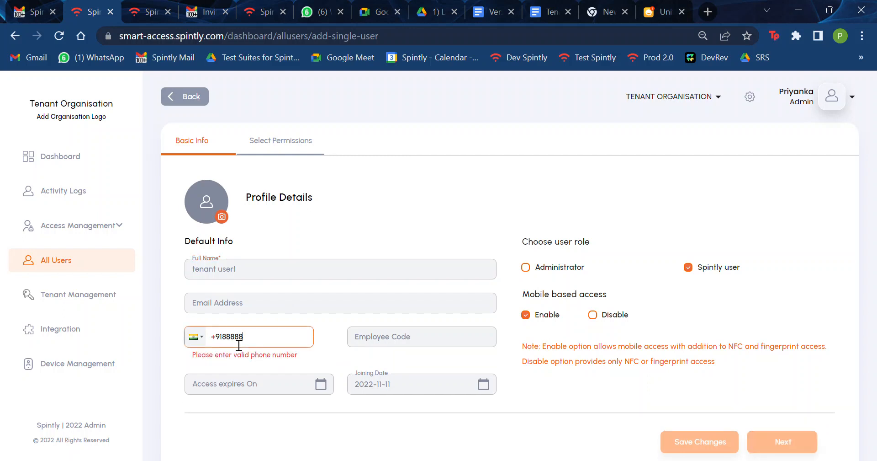
type("88888")
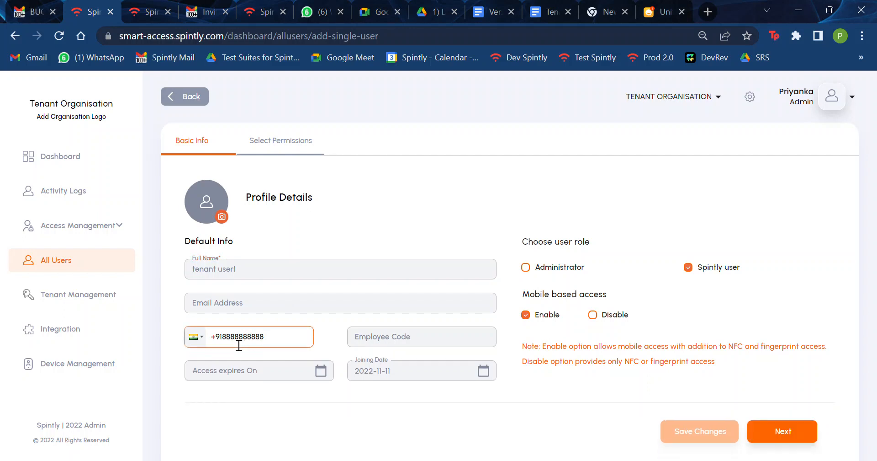
left_click(564, 270)
scroll(722, 310, "down", 2)
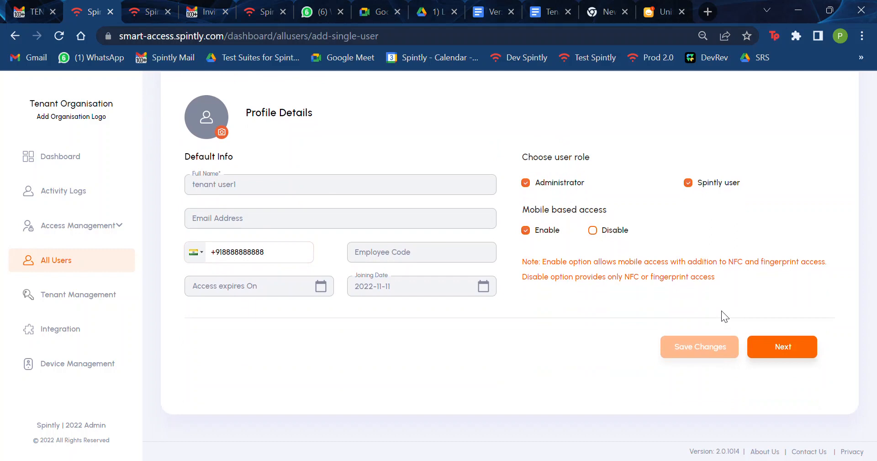
left_click(789, 352)
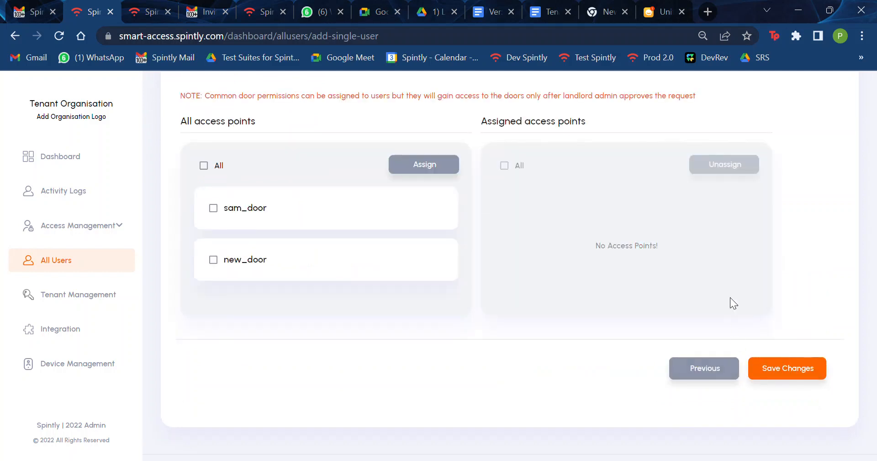
Step: Assign both sam_door and new_door to tenant user1, save, and confirm the User Added dialog
scroll(729, 269, "up", 1)
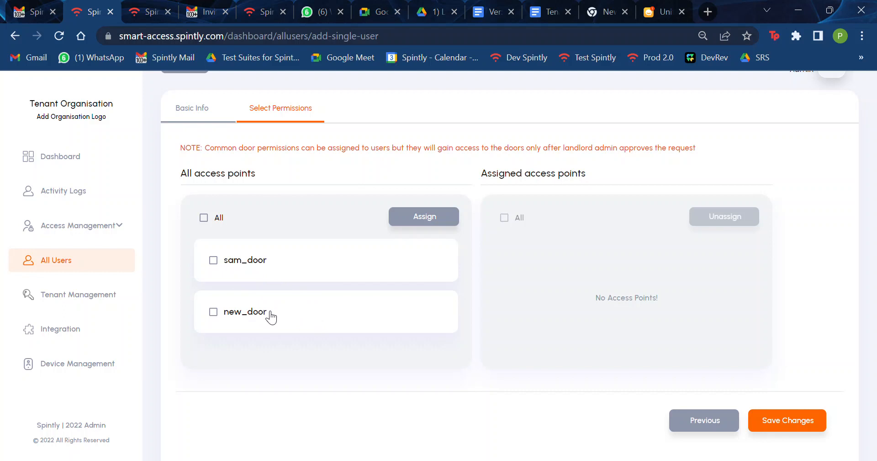
left_click(213, 259)
left_click(213, 311)
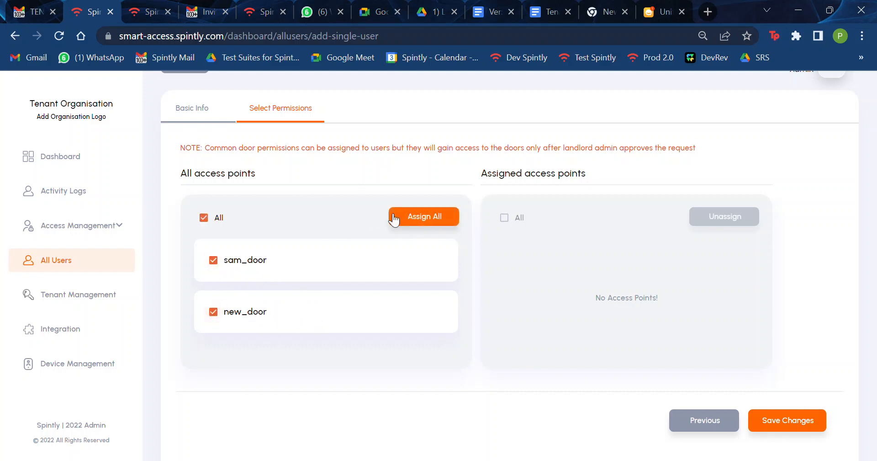
left_click(791, 419)
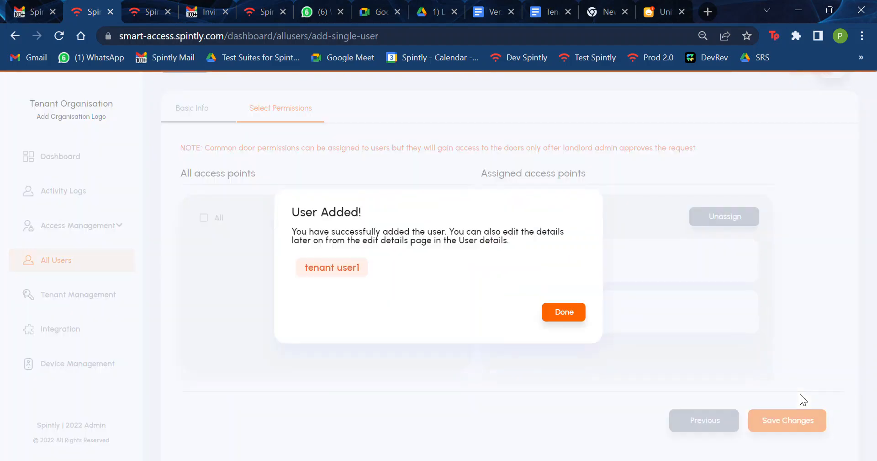
left_click(568, 314)
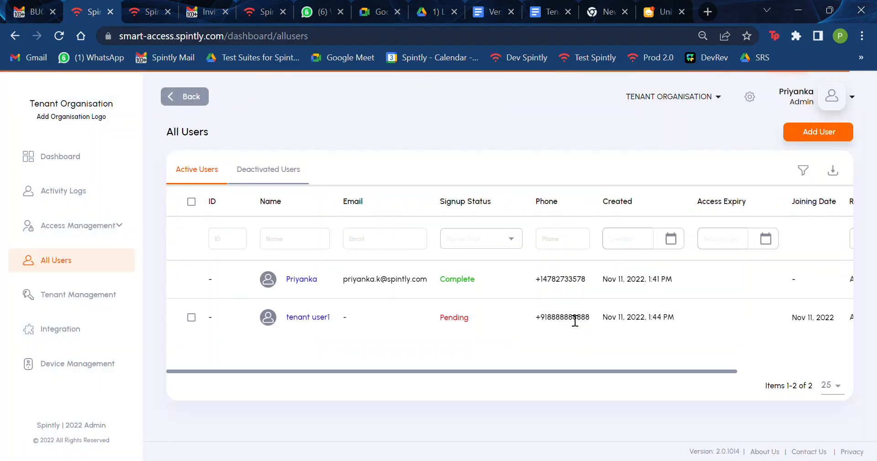
Step: Go to Access Management's Access Points list and open the sam_door details
left_click(86, 230)
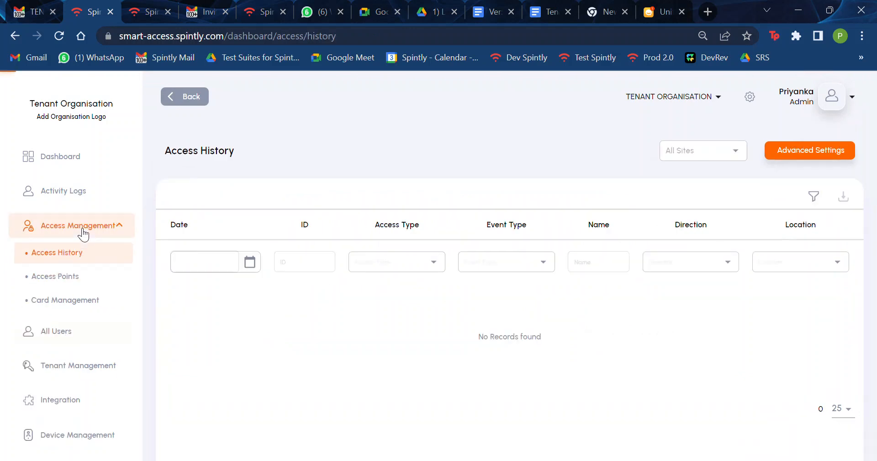
left_click(109, 275)
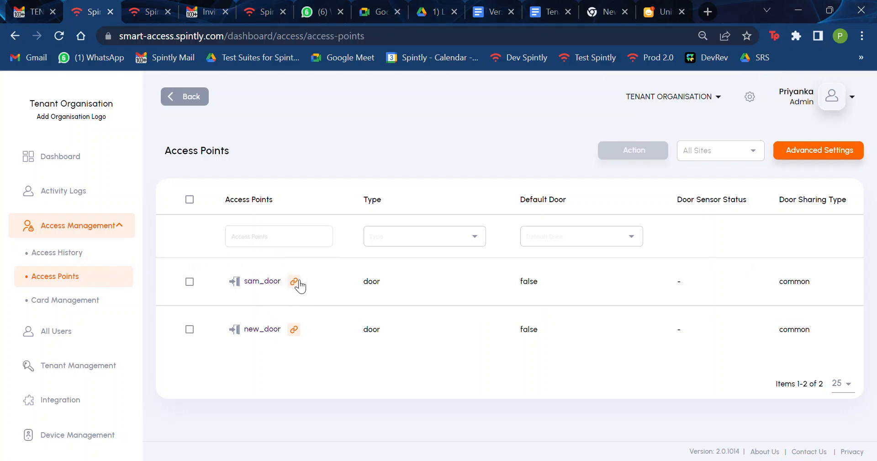
mouse_move(293, 284)
mouse_move(305, 330)
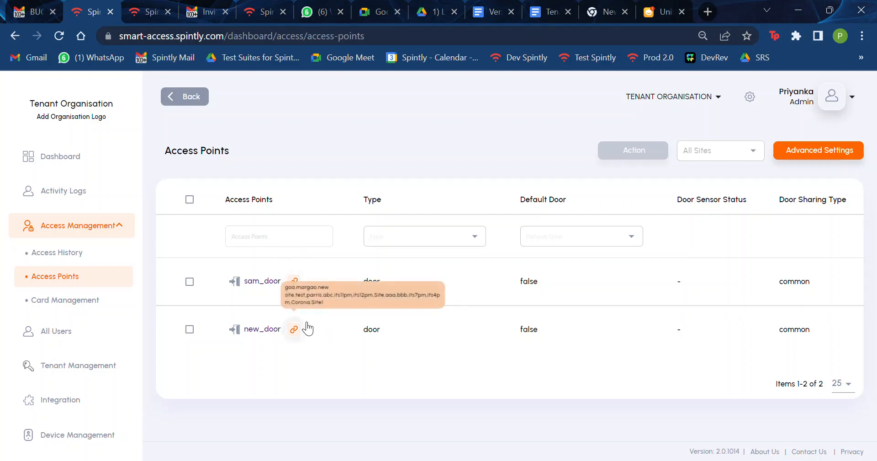
double_click(265, 280)
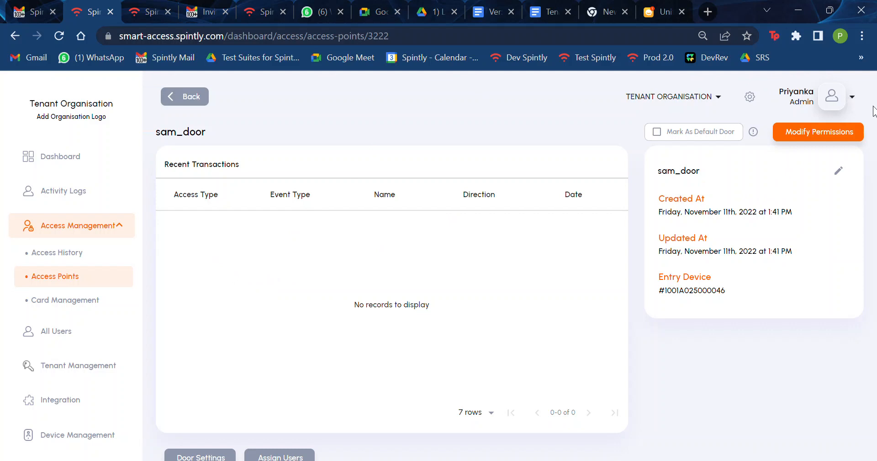
left_click(844, 130)
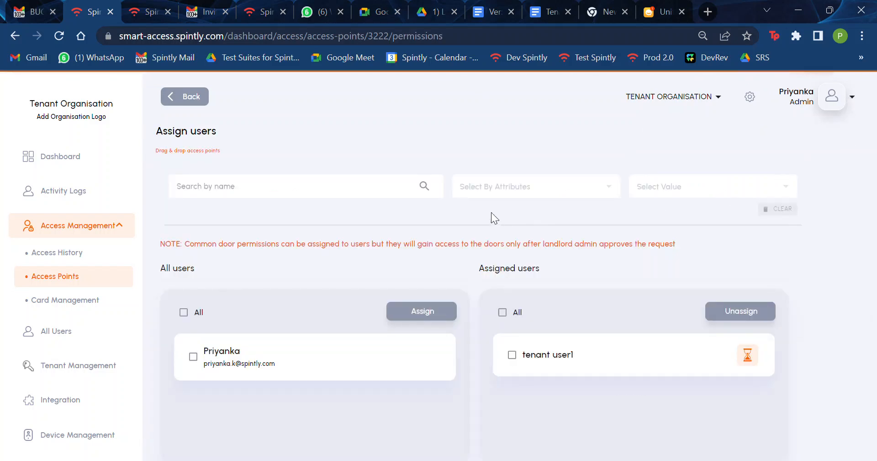
scroll(492, 212, "down", 2)
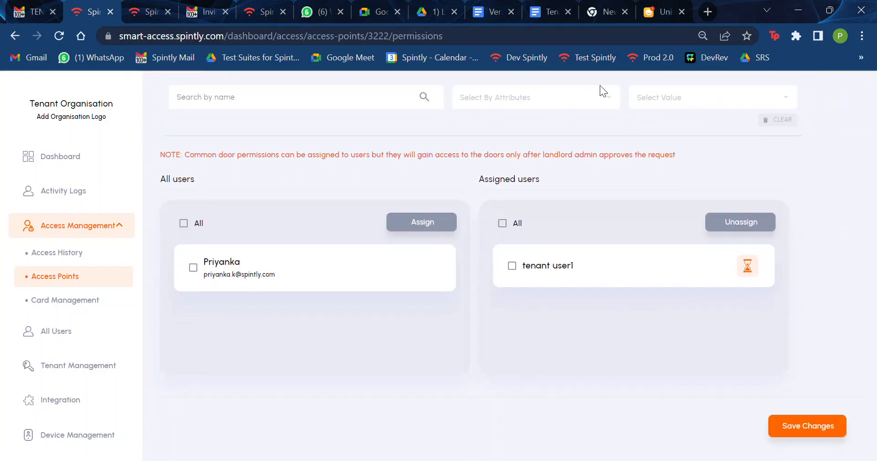
left_click(100, 282)
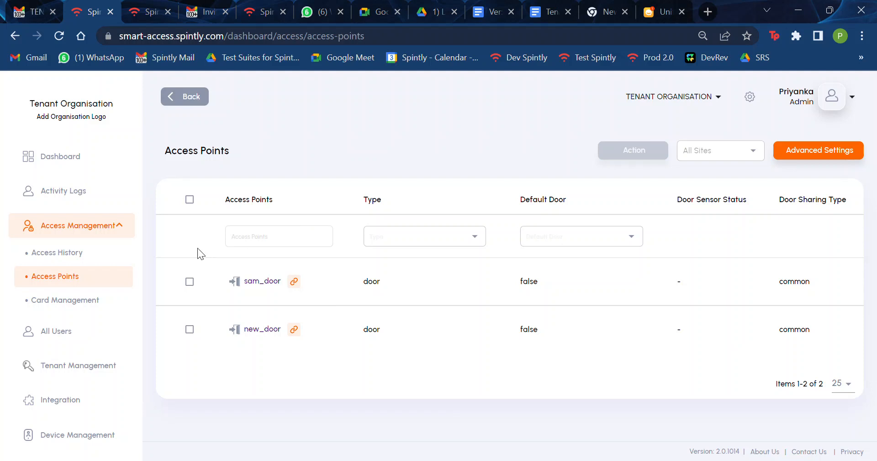
left_click(265, 281)
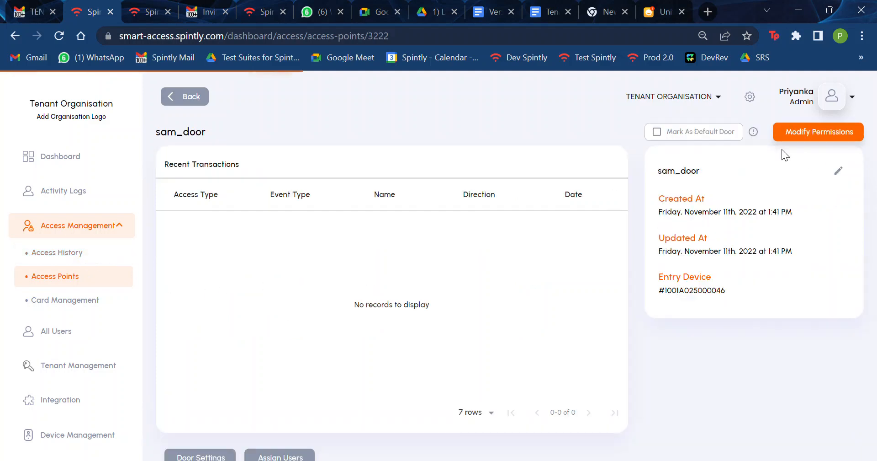
left_click(795, 133)
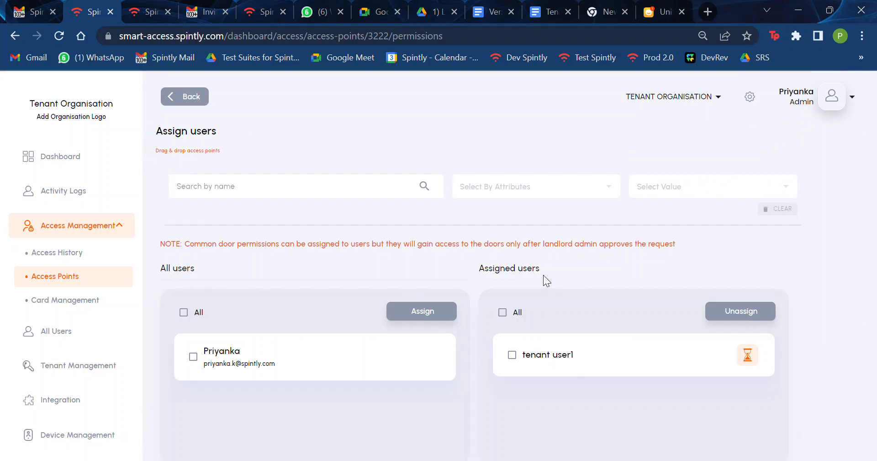
scroll(543, 275, "down", 3)
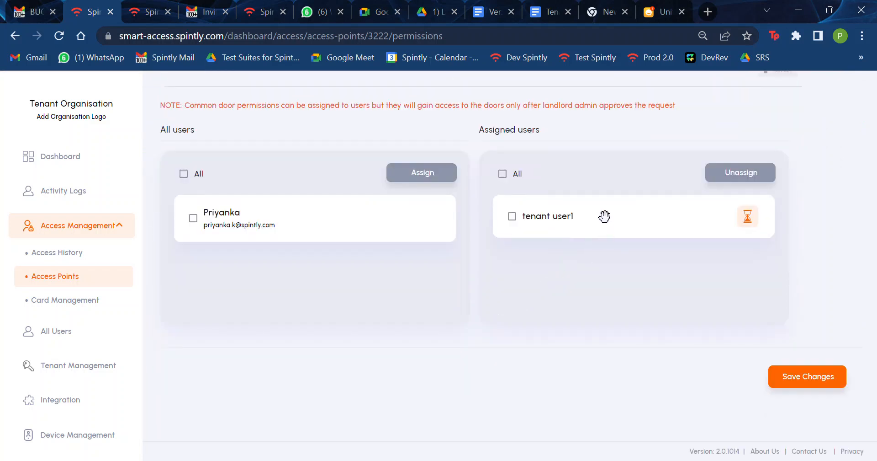
mouse_move(758, 214)
scroll(404, 229, "up", 3)
left_click(185, 96)
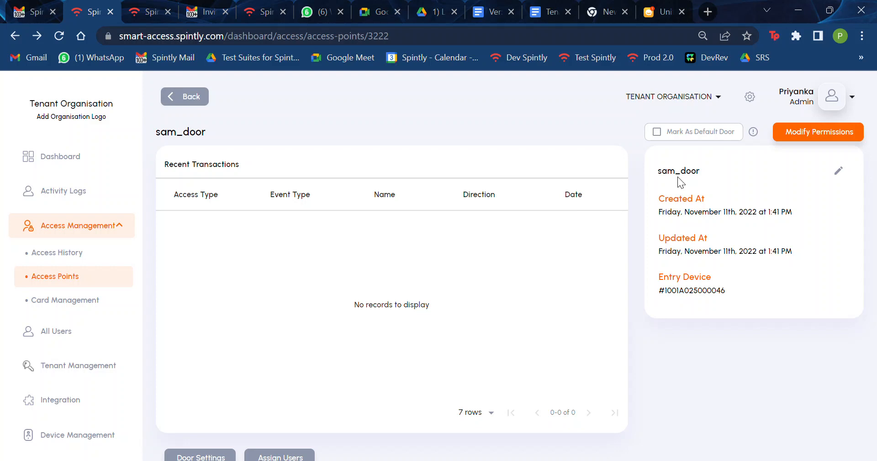
Step: View the users assigned to sam_door, then return to its details page
left_click(840, 145)
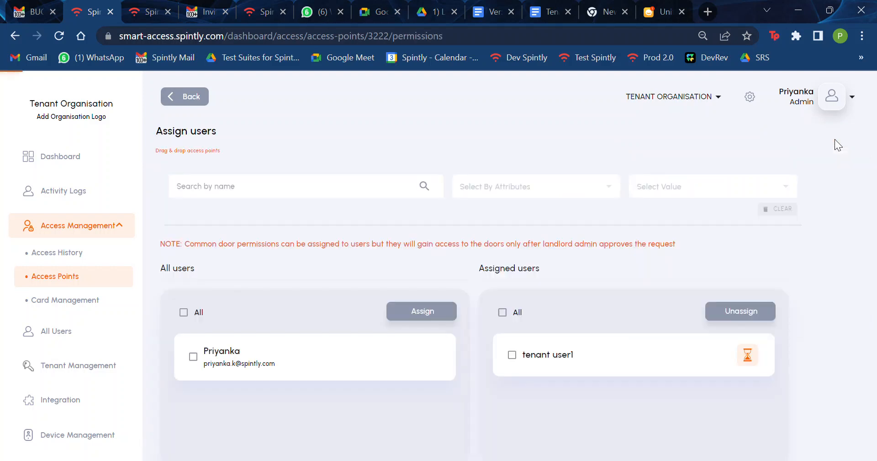
mouse_move(744, 371)
scroll(668, 323, "down", 1)
scroll(560, 281, "up", 1)
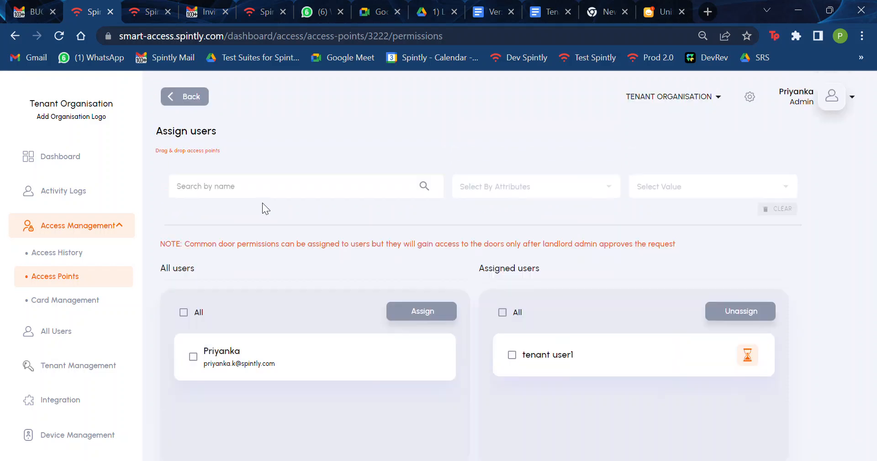
left_click(193, 105)
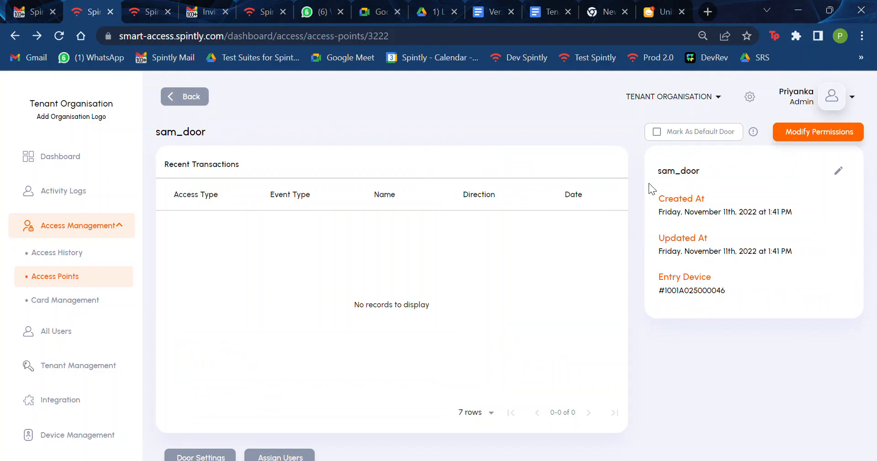
Step: Reopen sam_door's assigned users to show tenant user1's 'Landlord approval pending' status
left_click(814, 131)
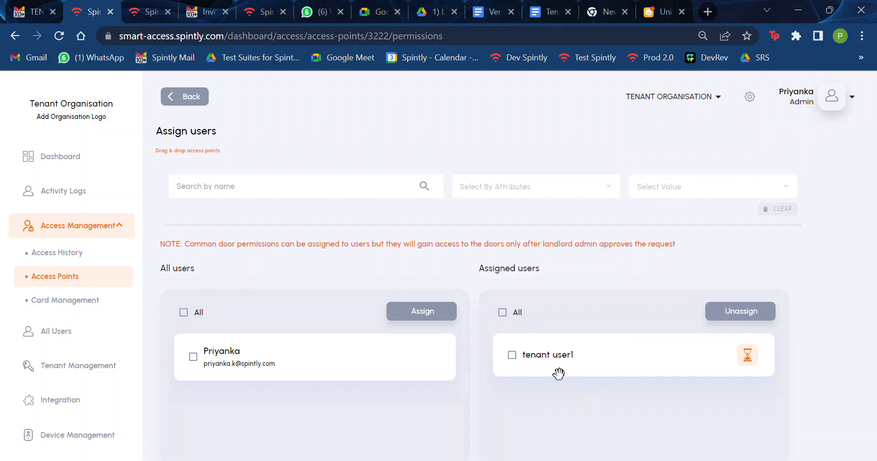
scroll(589, 368, "down", 2)
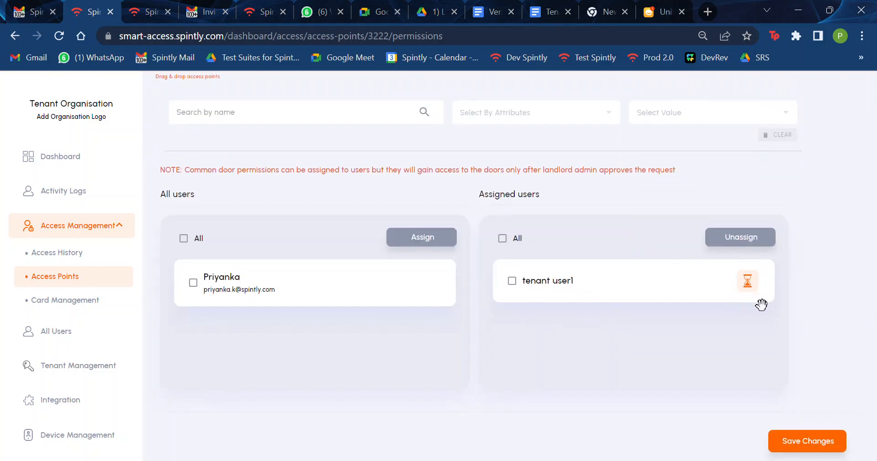
mouse_move(756, 287)
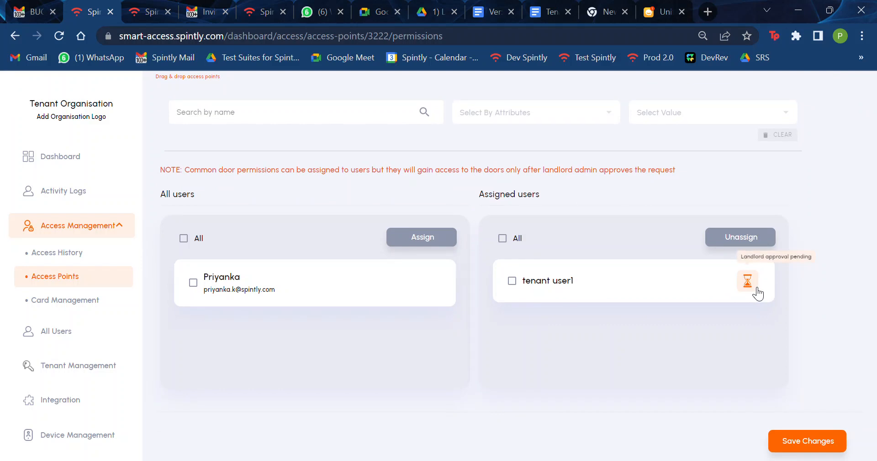